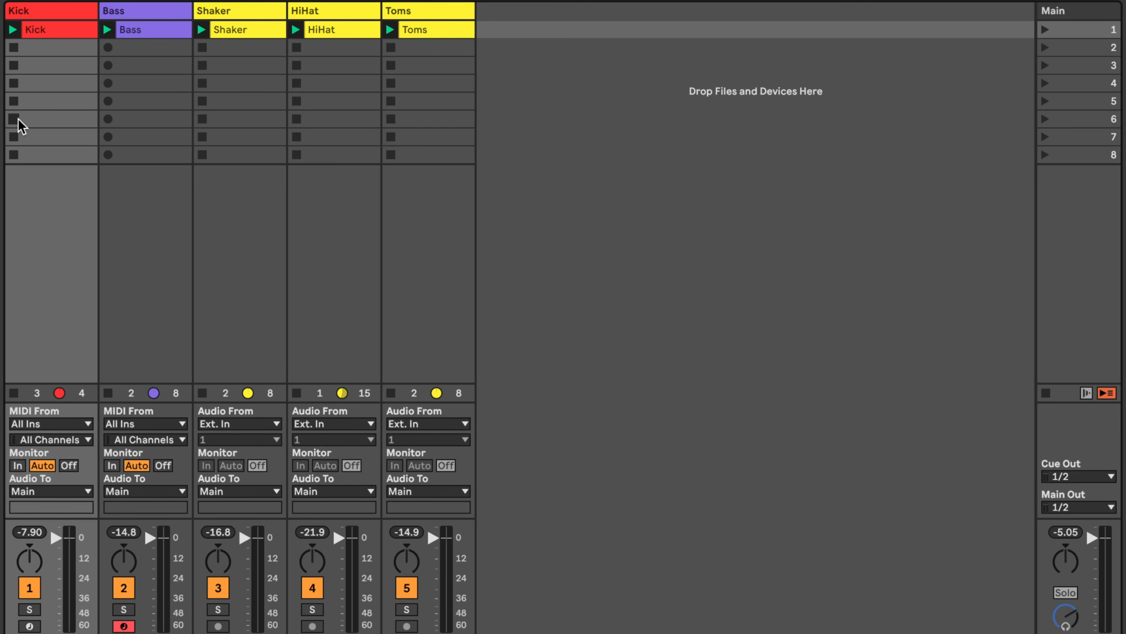
Open the Serum 2 synth on the Bass track and view its Filter 2 and Filter 1 sections
{"action": "left_click", "coordinate": [143, 201]}
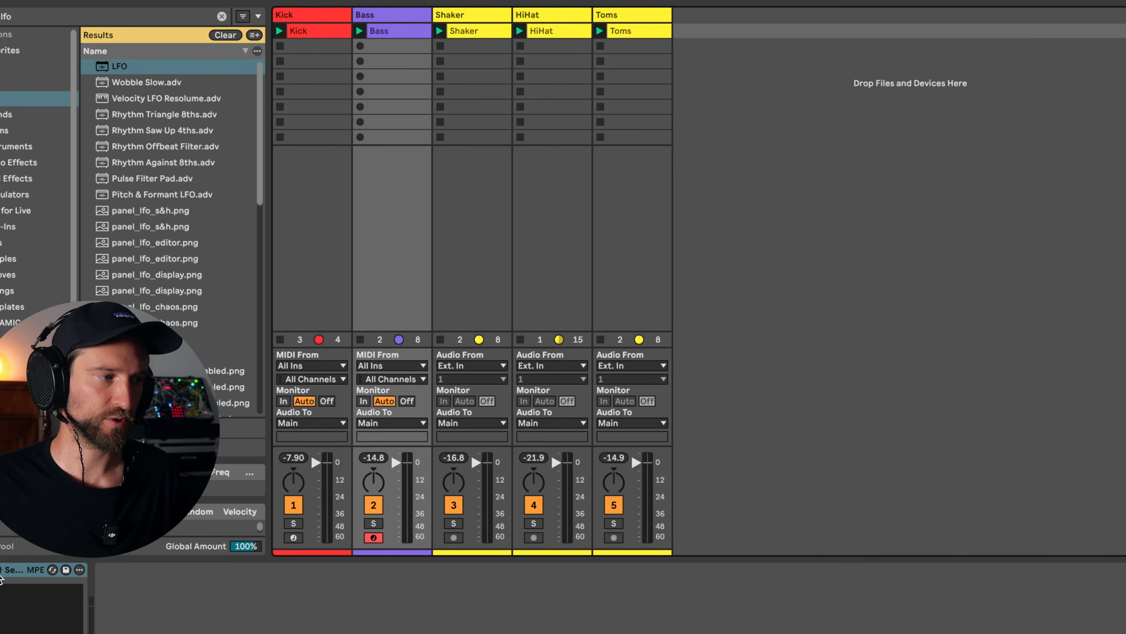
{"action": "left_click", "coordinate": [1, 571]}
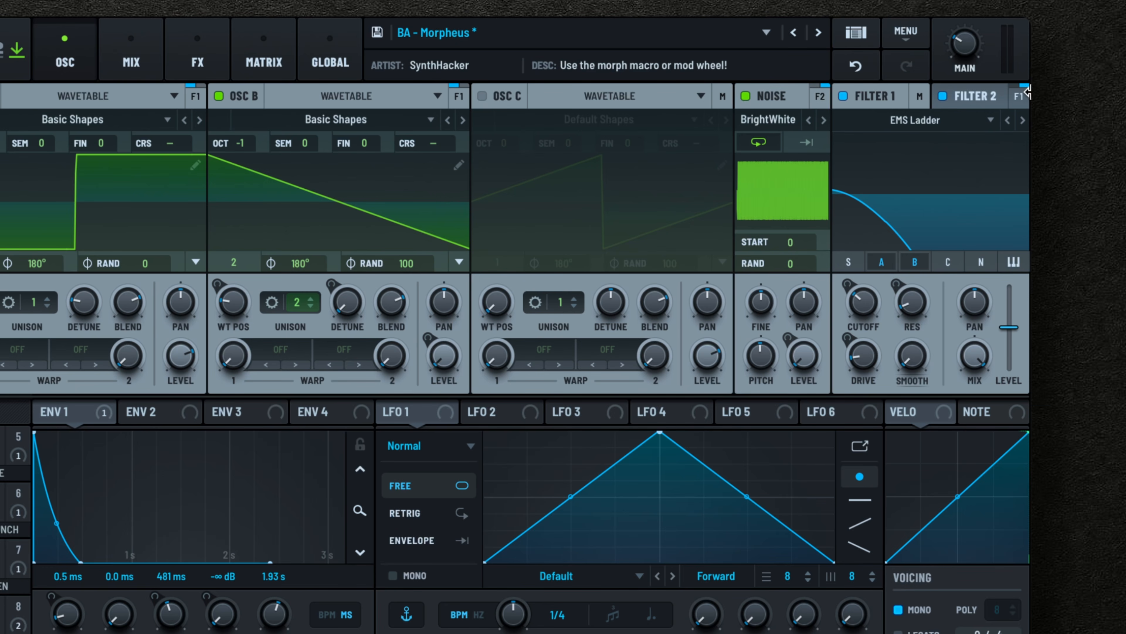
{"action": "left_click", "coordinate": [968, 103]}
{"action": "left_click", "coordinate": [877, 102]}
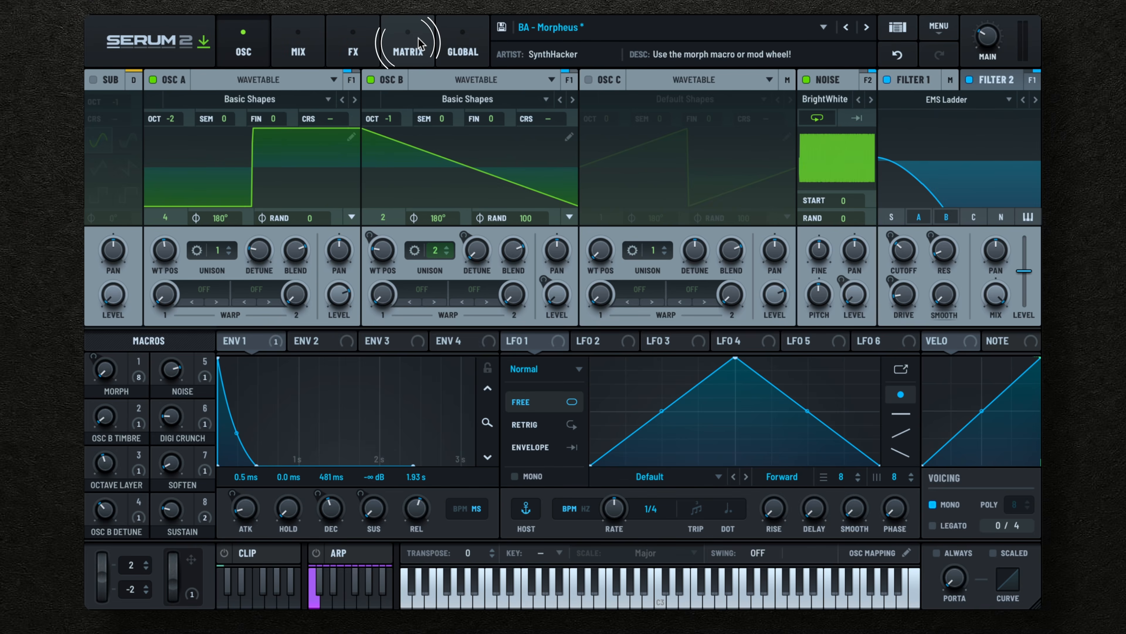
Examine all modulation matrix rows, from the Env 1 routing to the Mod Wheel routing, for their sources and destinations
{"action": "left_click", "coordinate": [418, 35]}
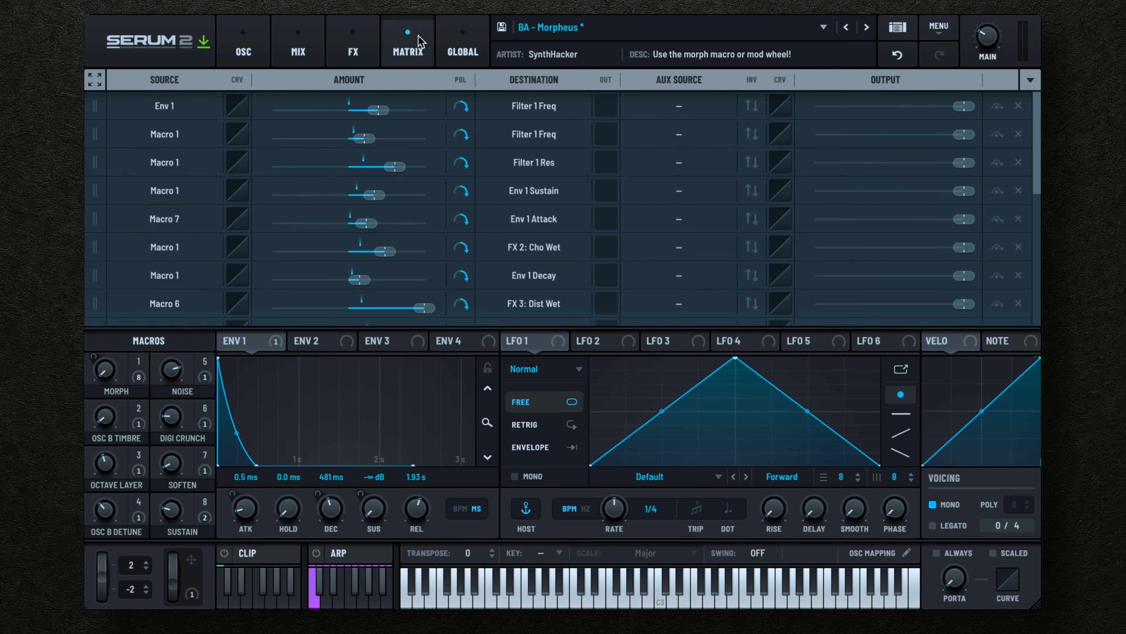
{"action": "scroll", "coordinate": [301, 181], "scroll_direction": "down", "scroll_amount": 4}
{"action": "scroll", "coordinate": [302, 204], "scroll_direction": "down", "scroll_amount": 2}
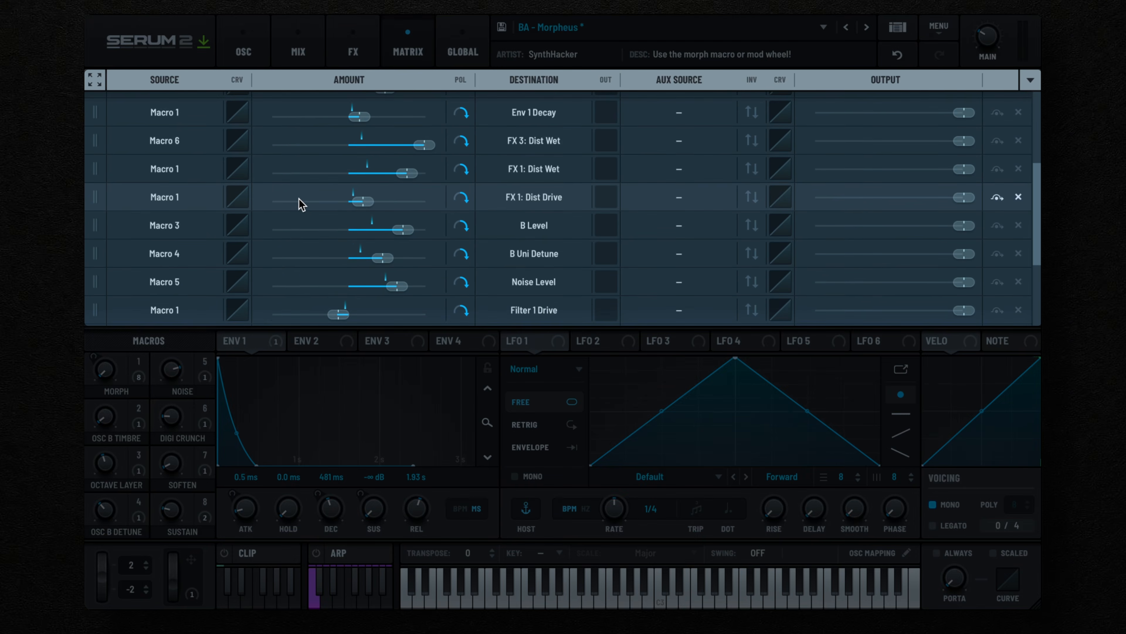
{"action": "scroll", "coordinate": [302, 205], "scroll_direction": "down", "scroll_amount": 5}
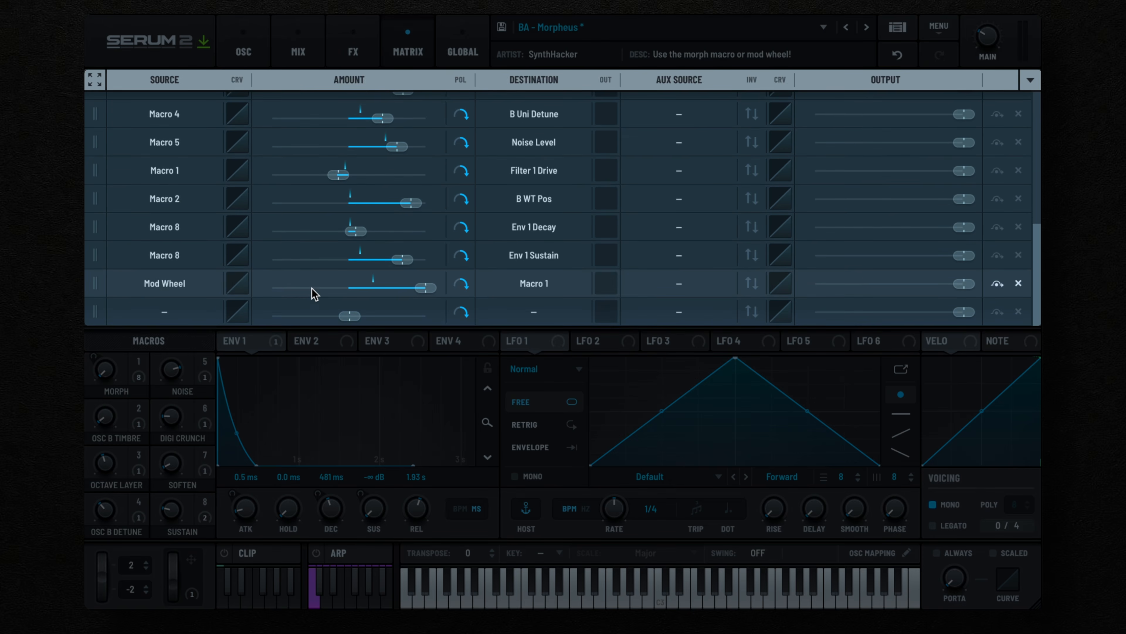
{"action": "scroll", "coordinate": [313, 293], "scroll_direction": "up", "scroll_amount": 10}
{"action": "scroll", "coordinate": [315, 295], "scroll_direction": "down", "scroll_amount": 10}
{"action": "scroll", "coordinate": [310, 289], "scroll_direction": "up", "scroll_amount": 10}
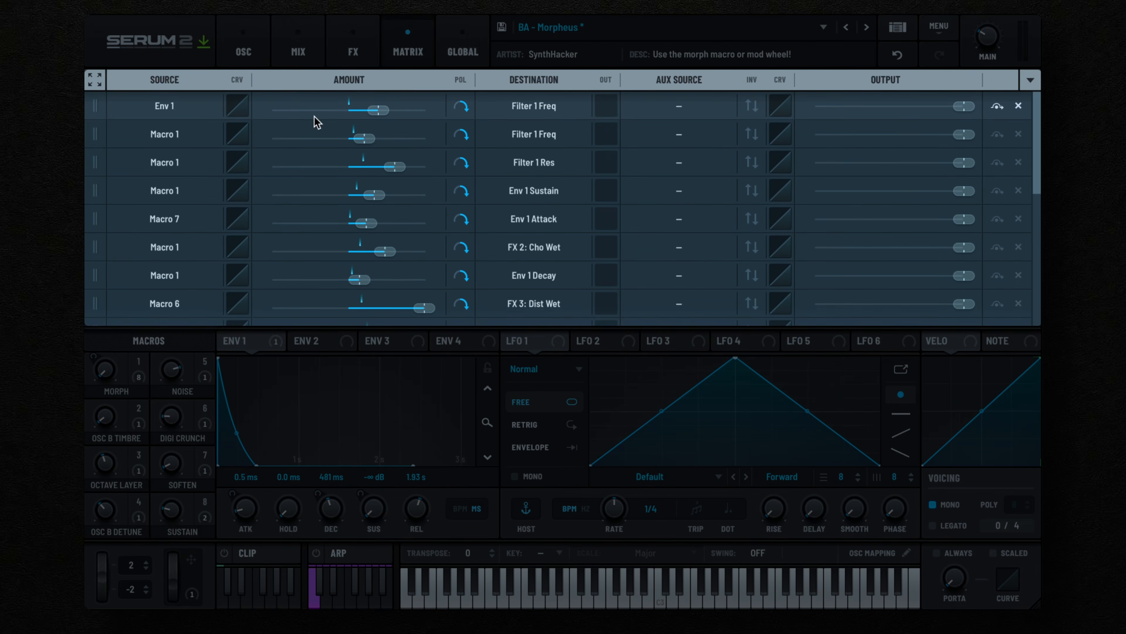
{"action": "scroll", "coordinate": [194, 190], "scroll_direction": "down", "scroll_amount": 10}
{"action": "scroll", "coordinate": [194, 222], "scroll_direction": "up", "scroll_amount": 10}
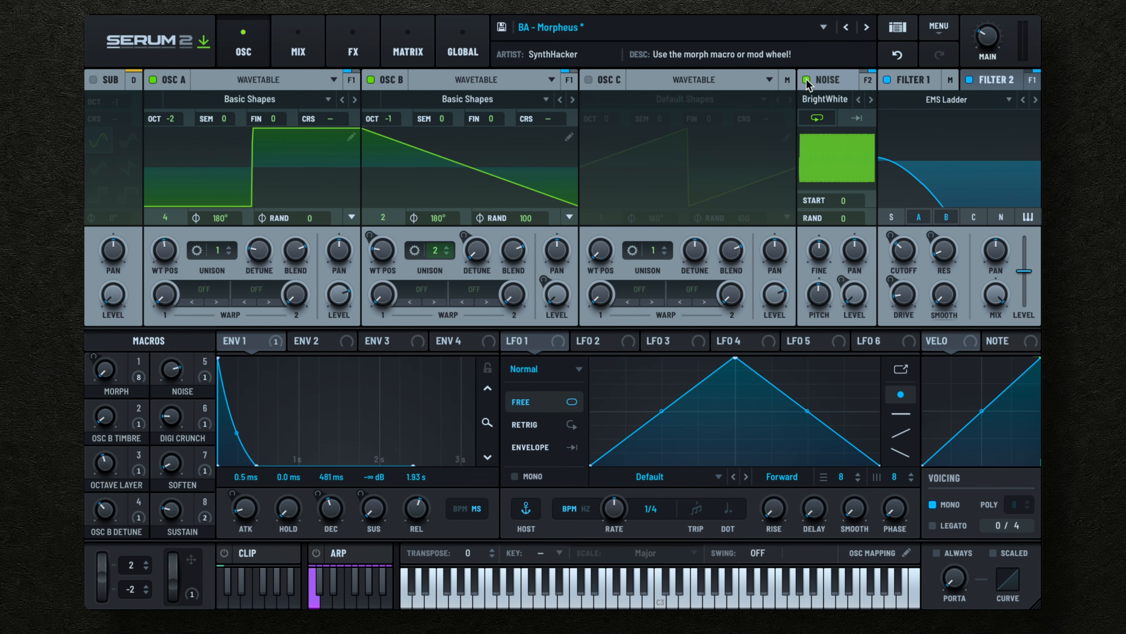
Switch the Noise oscillator and Filter 2 off and back on to compare the sound
{"action": "left_click", "coordinate": [807, 80]}
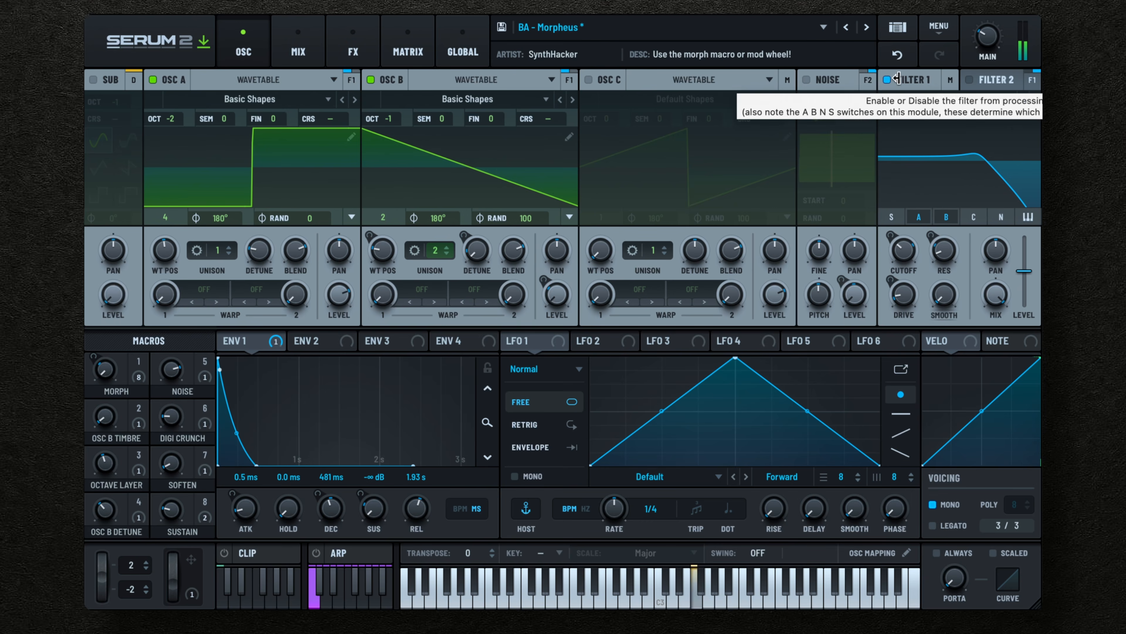
{"action": "left_click", "coordinate": [808, 79]}
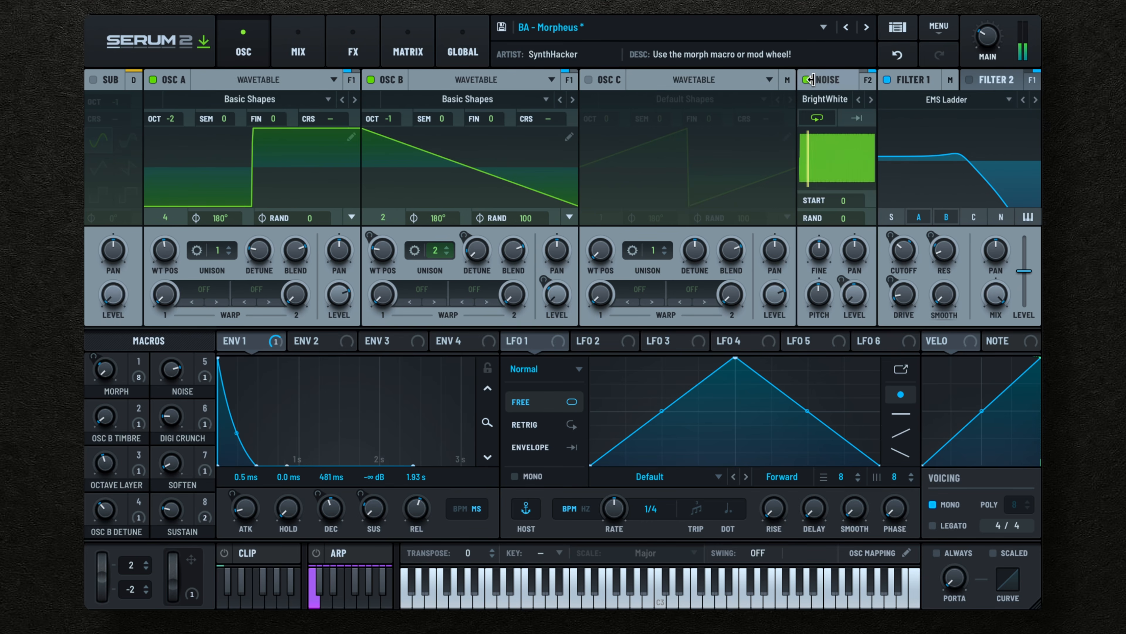
{"action": "left_click", "coordinate": [969, 80]}
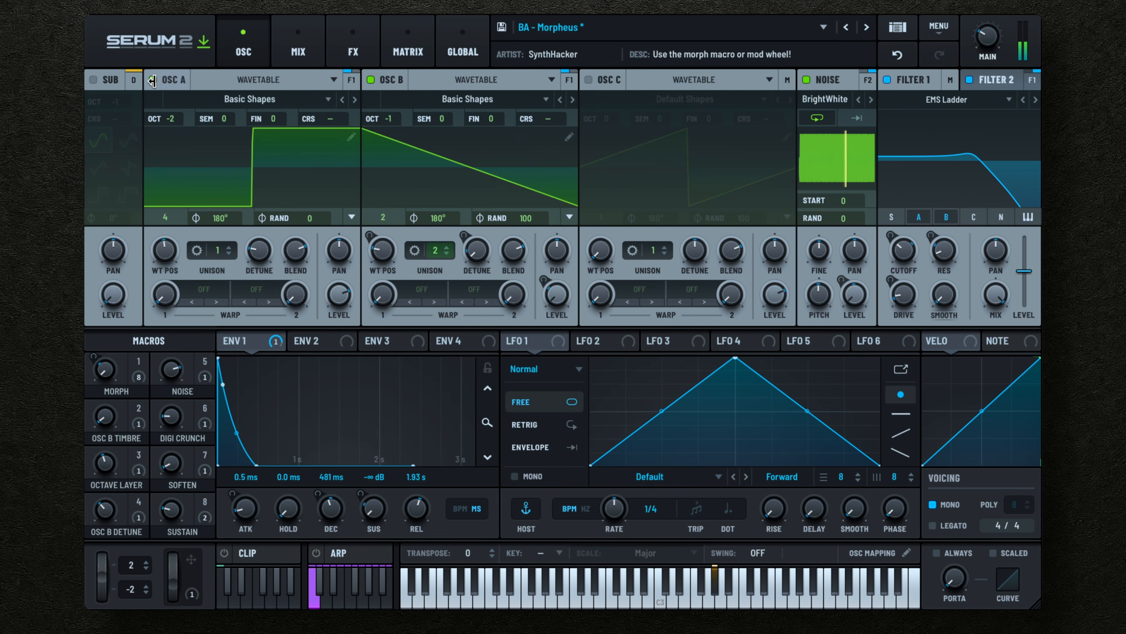
Bypass and re-enable oscillator A, and do the same with oscillator B, to hear each one's contribution
{"action": "left_click", "coordinate": [153, 81]}
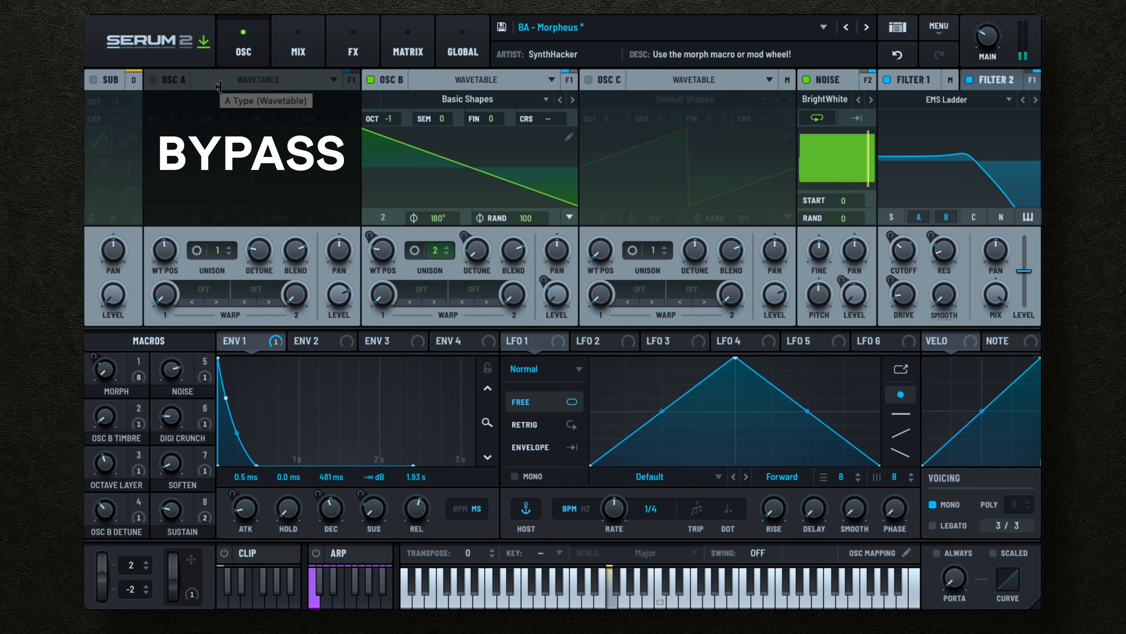
{"action": "left_click", "coordinate": [153, 81]}
{"action": "left_click", "coordinate": [393, 79]}
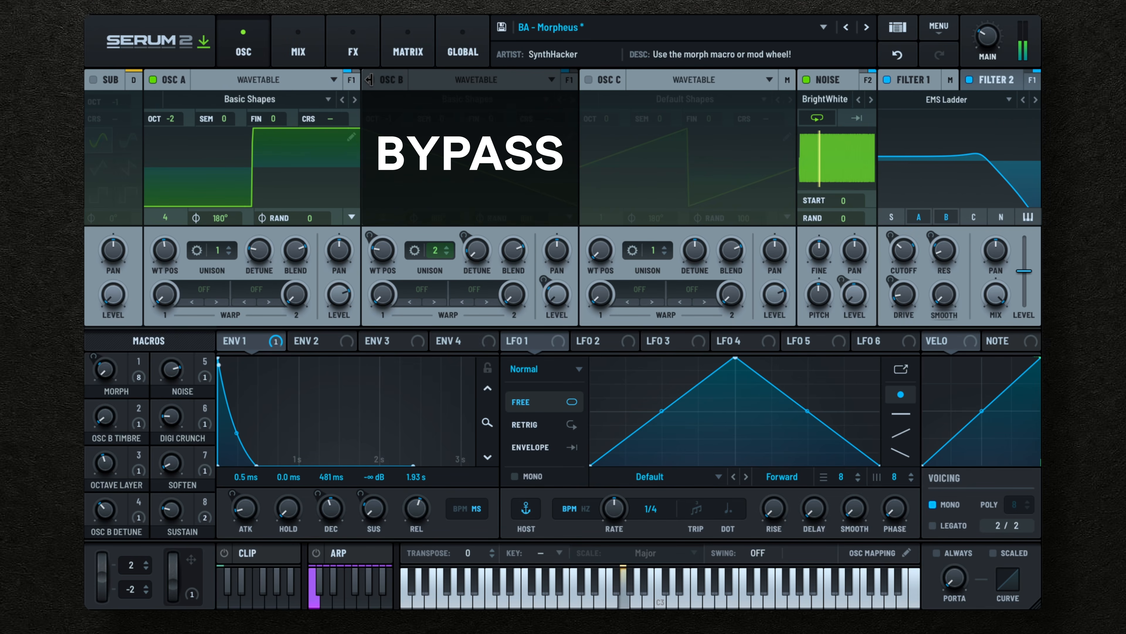
{"action": "left_click", "coordinate": [369, 80]}
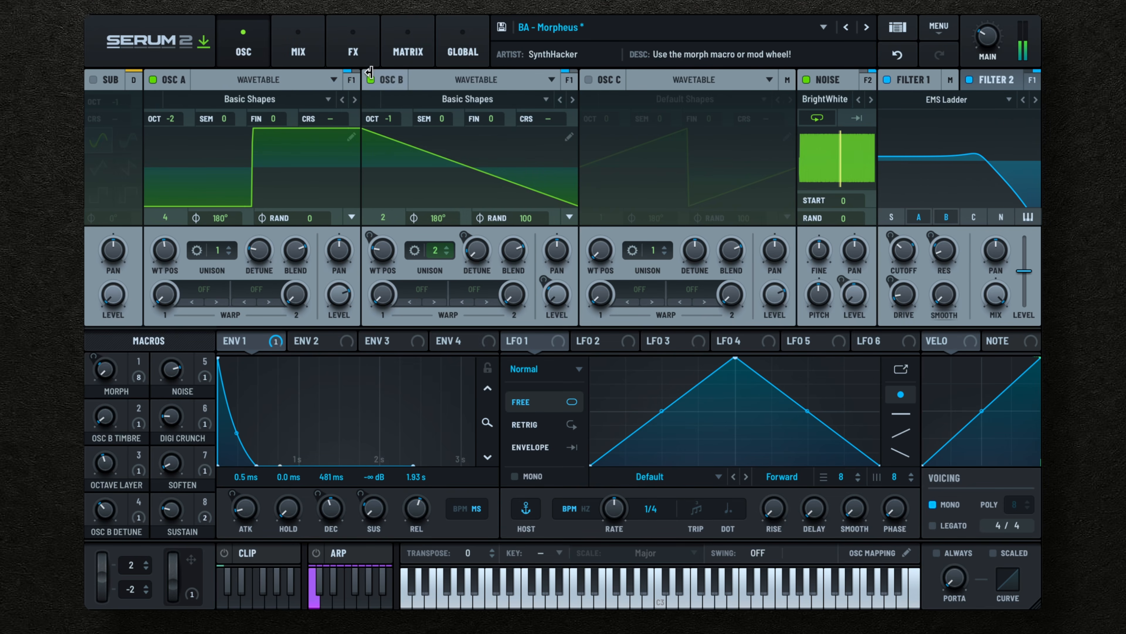
{"action": "left_click", "coordinate": [370, 79]}
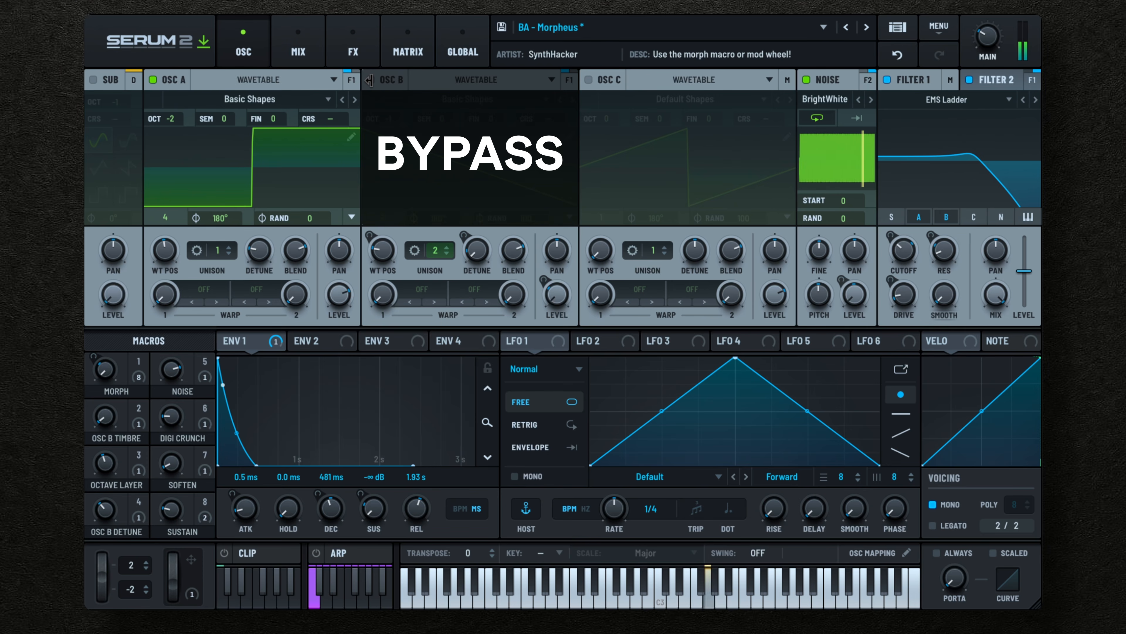
{"action": "left_click", "coordinate": [369, 80]}
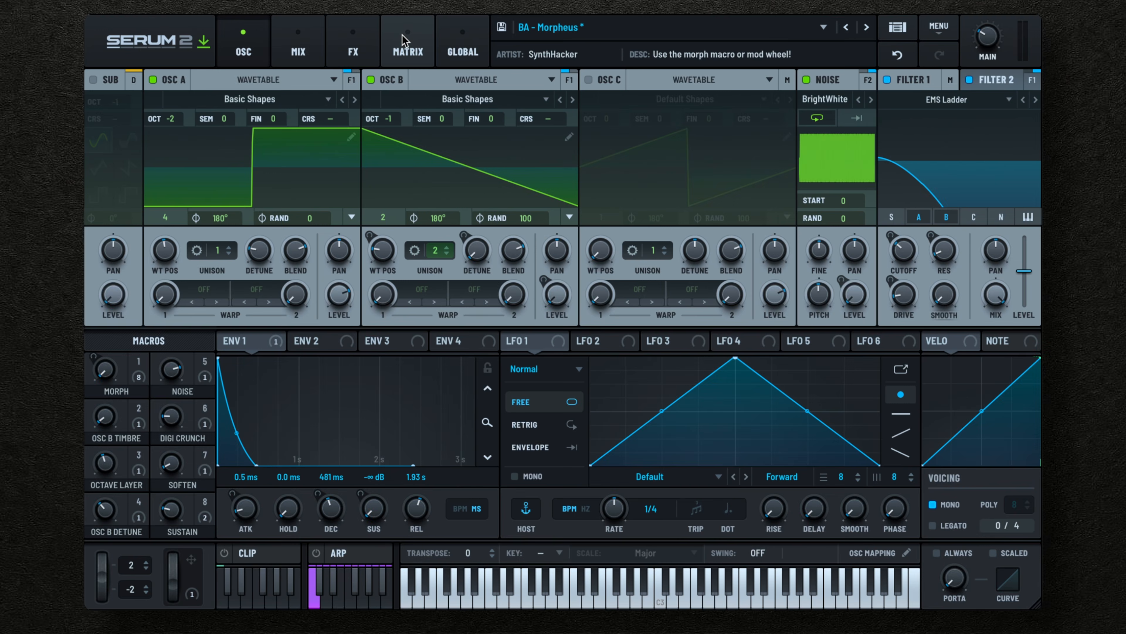
Review the modulation matrix routings and check the modulation assigned to oscillator B's level
{"action": "left_click", "coordinate": [403, 34]}
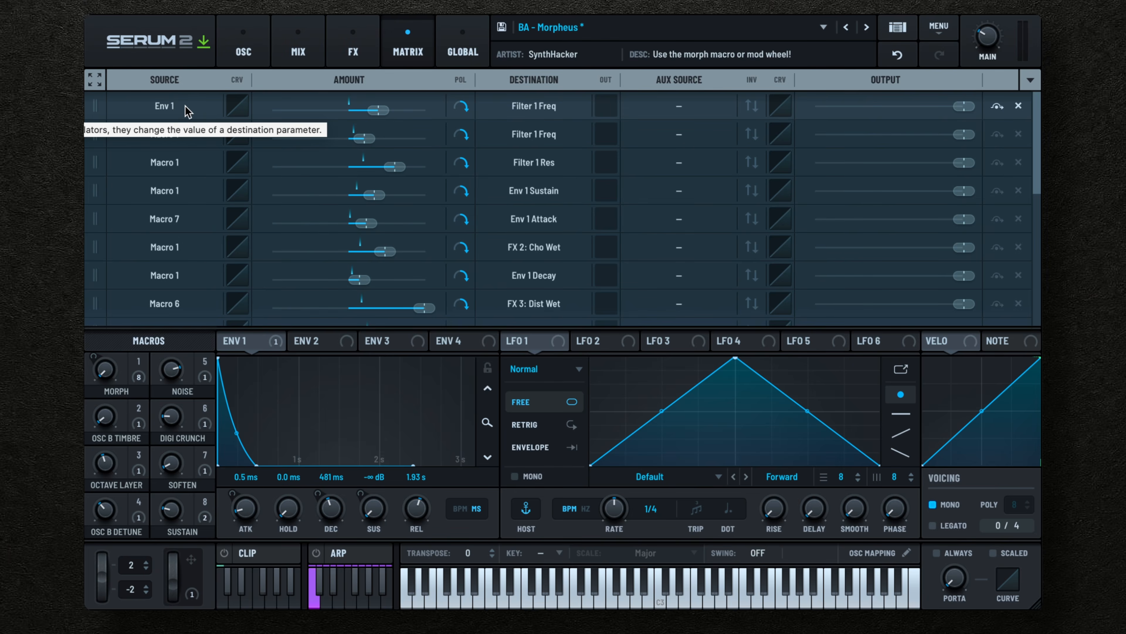
{"action": "scroll", "coordinate": [177, 186], "scroll_direction": "down", "scroll_amount": 10}
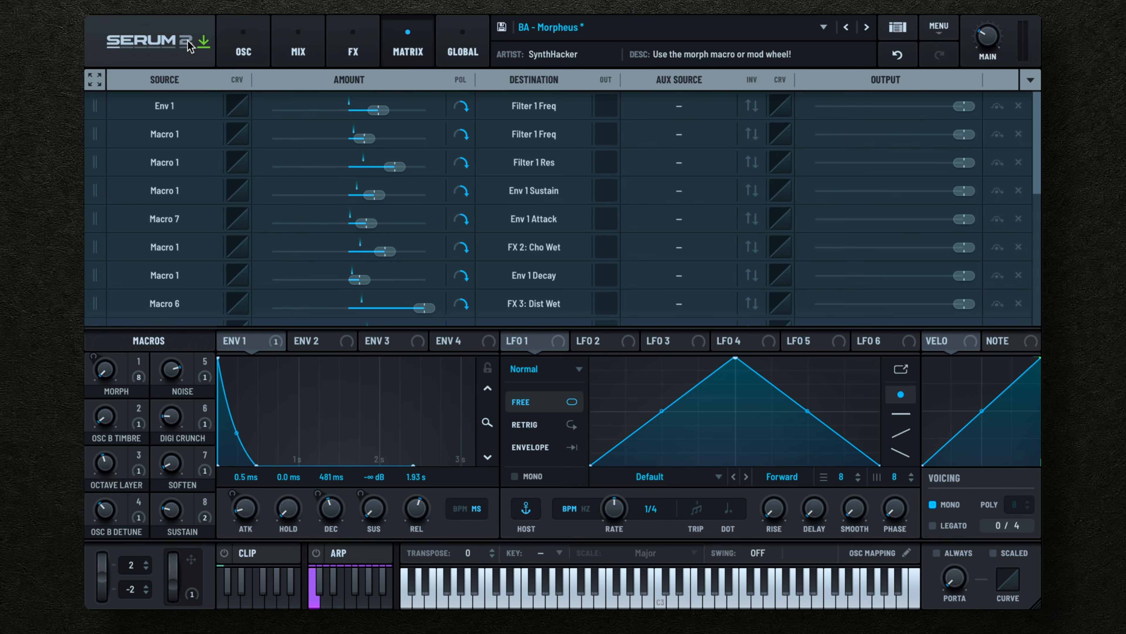
{"action": "left_click", "coordinate": [243, 44]}
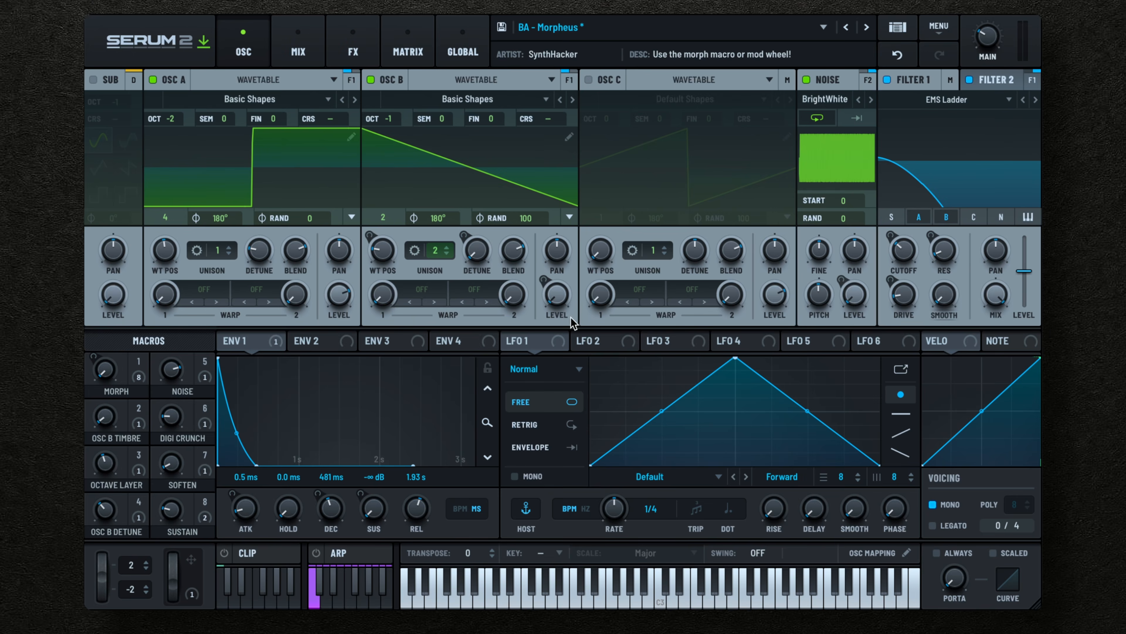
{"action": "right_click", "coordinate": [557, 294]}
{"action": "mouse_move", "coordinate": [584, 334]}
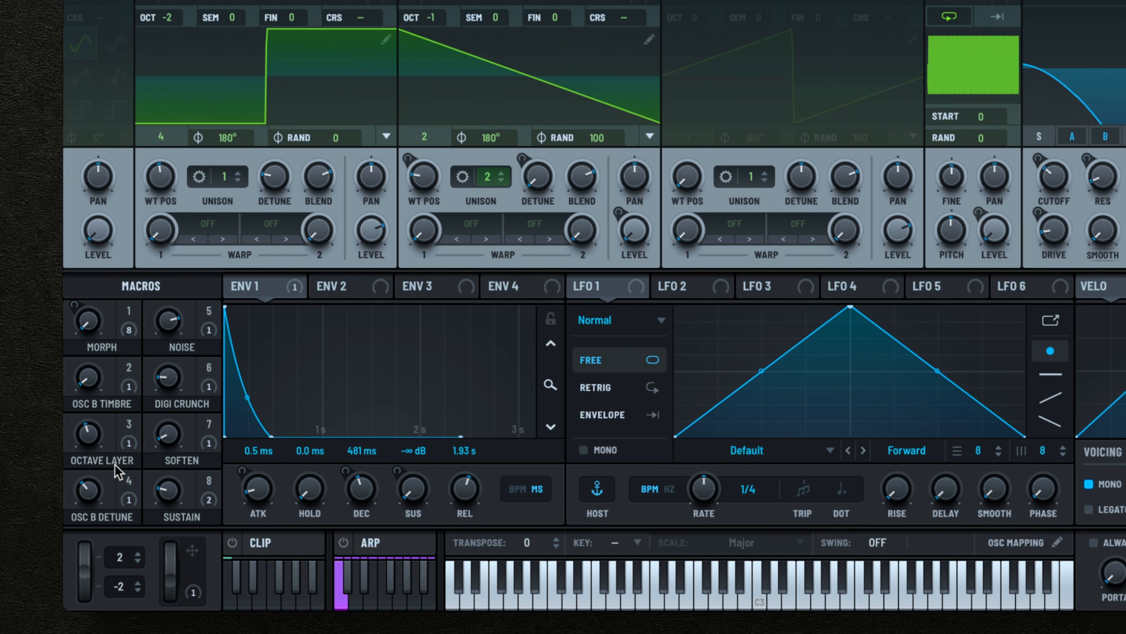
Sweep the Octave Layer macro up to 100, down and up again to audition oscillator B's level
{"action": "left_click_drag", "start_coordinate": [94, 445], "coordinate": [90, 443]}
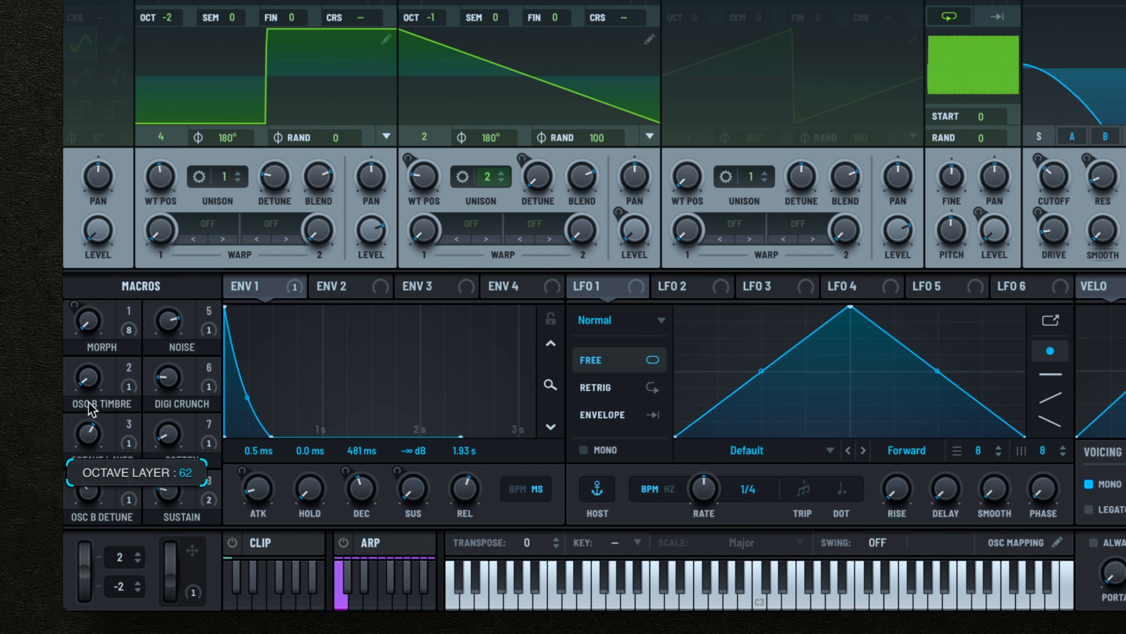
{"action": "left_click_drag", "start_coordinate": [68, 400], "coordinate": [160, 185]}
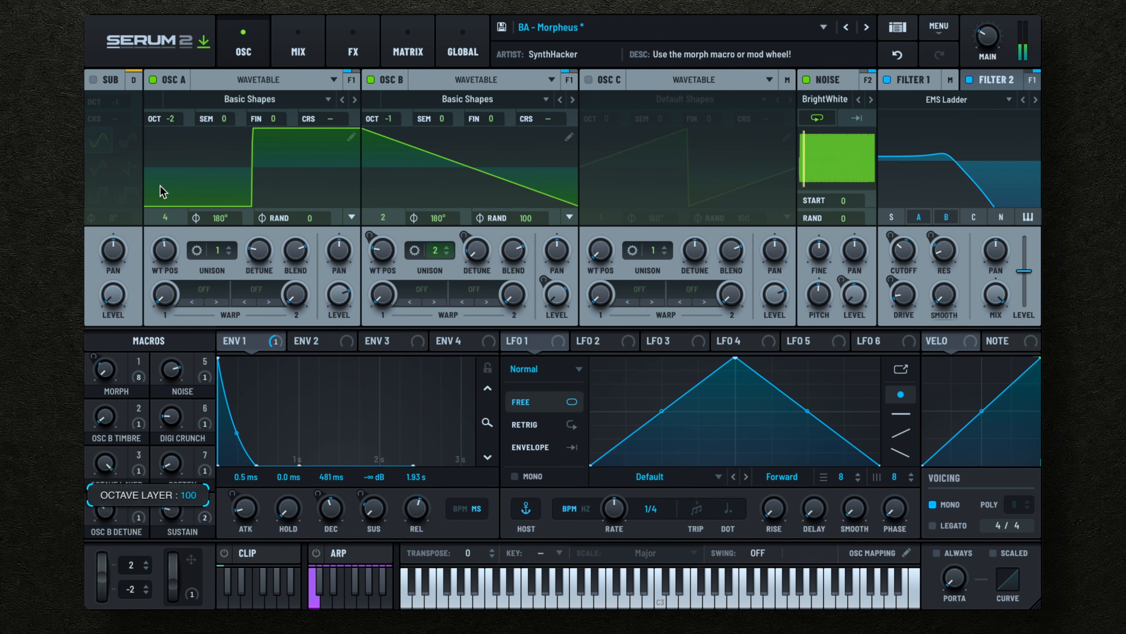
{"action": "left_click_drag", "start_coordinate": [156, 429], "coordinate": [151, 510]}
{"action": "left_click_drag", "start_coordinate": [153, 467], "coordinate": [163, 297]}
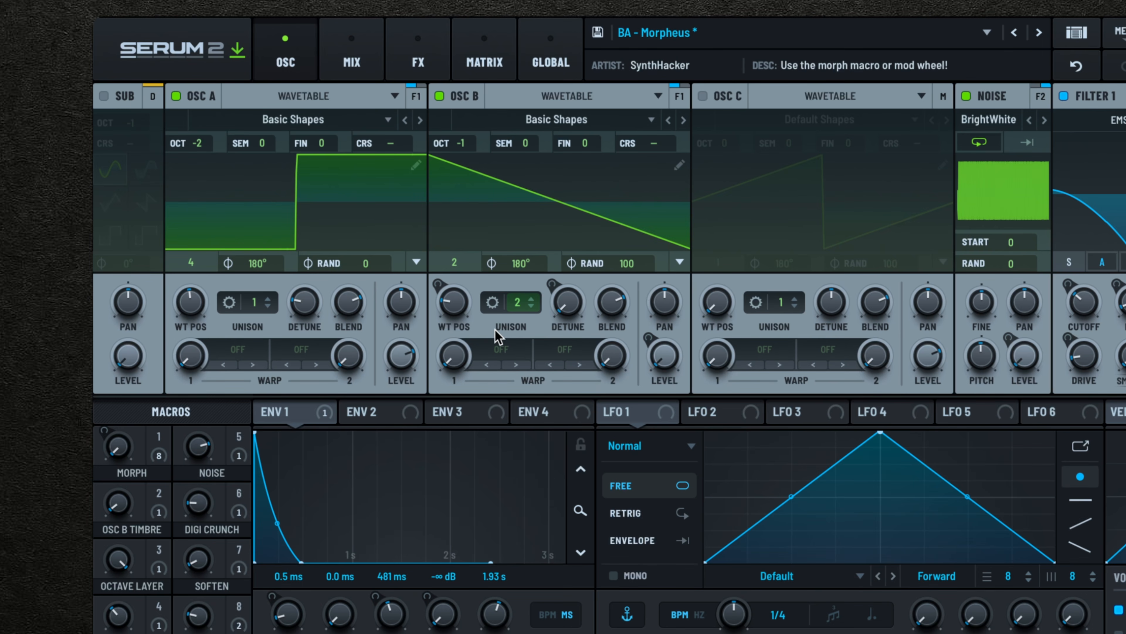
Lower oscillator B's unison blend and turn the Octave Layer macro down to its minimum
{"action": "left_click", "coordinate": [608, 306]}
{"action": "left_click_drag", "start_coordinate": [608, 306], "coordinate": [540, 379]}
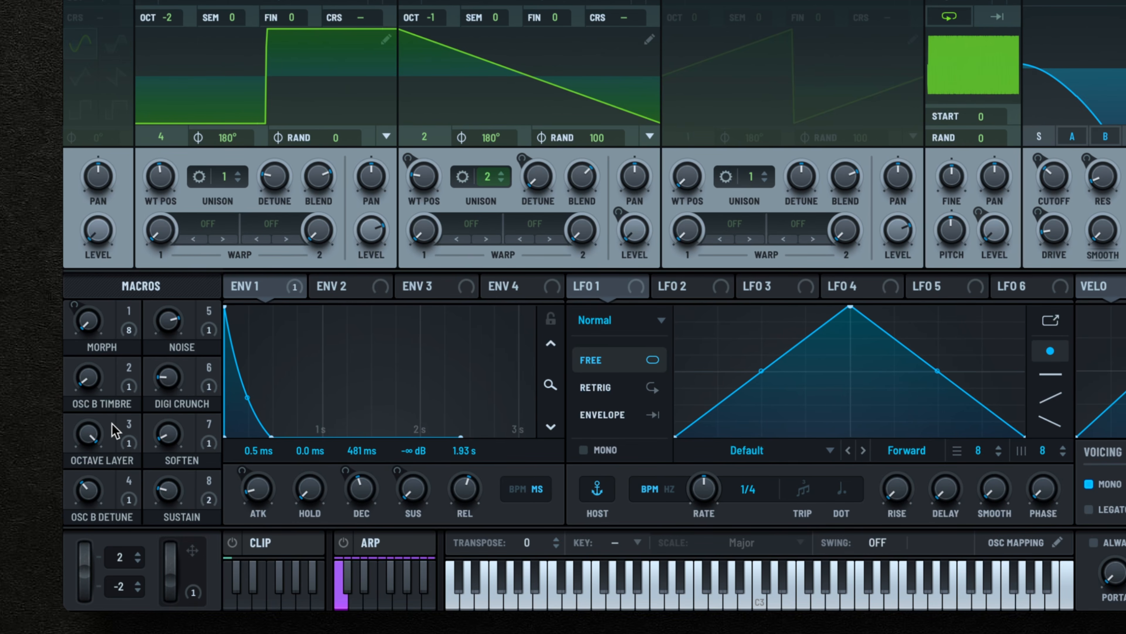
{"action": "left_click_drag", "start_coordinate": [80, 433], "coordinate": [81, 501]}
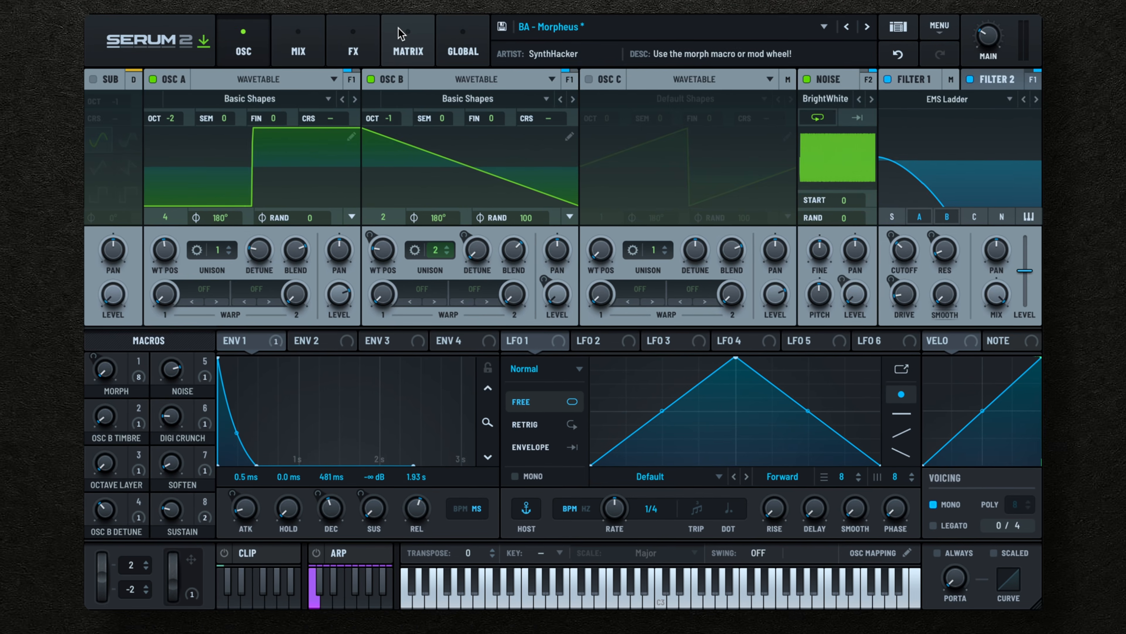
Examine the modulation matrix destinations controlled by Macro 1 and return to the oscillator page
{"action": "left_click", "coordinate": [408, 45]}
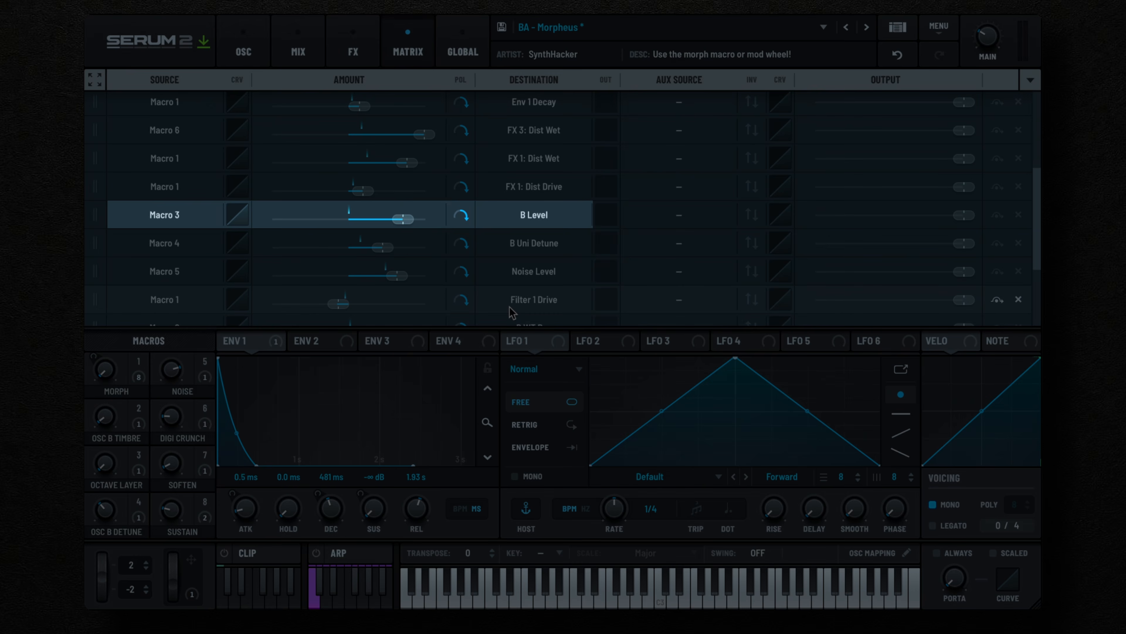
{"action": "scroll", "coordinate": [192, 133], "scroll_direction": "up", "scroll_amount": 3}
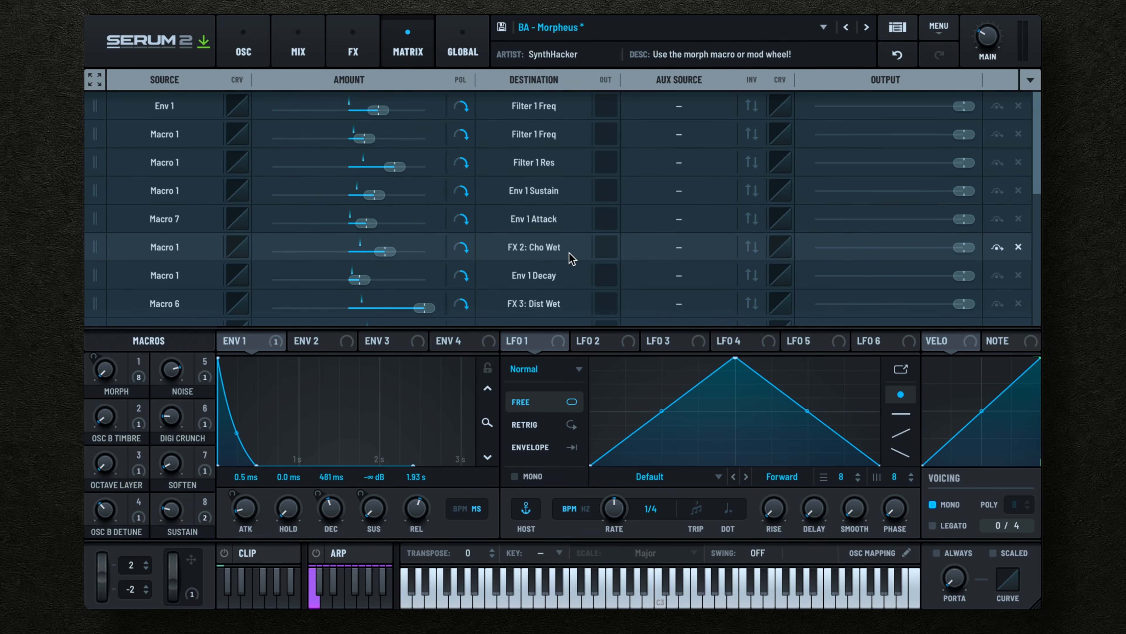
{"action": "scroll", "coordinate": [560, 289], "scroll_direction": "down", "scroll_amount": 2}
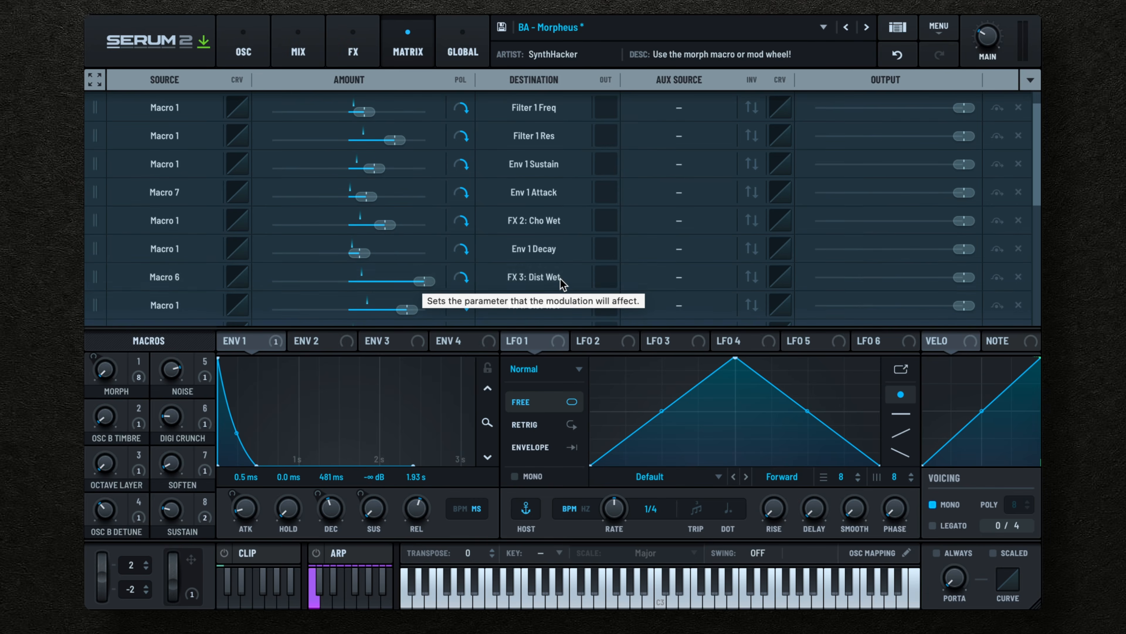
{"action": "scroll", "coordinate": [558, 300], "scroll_direction": "down", "scroll_amount": 1}
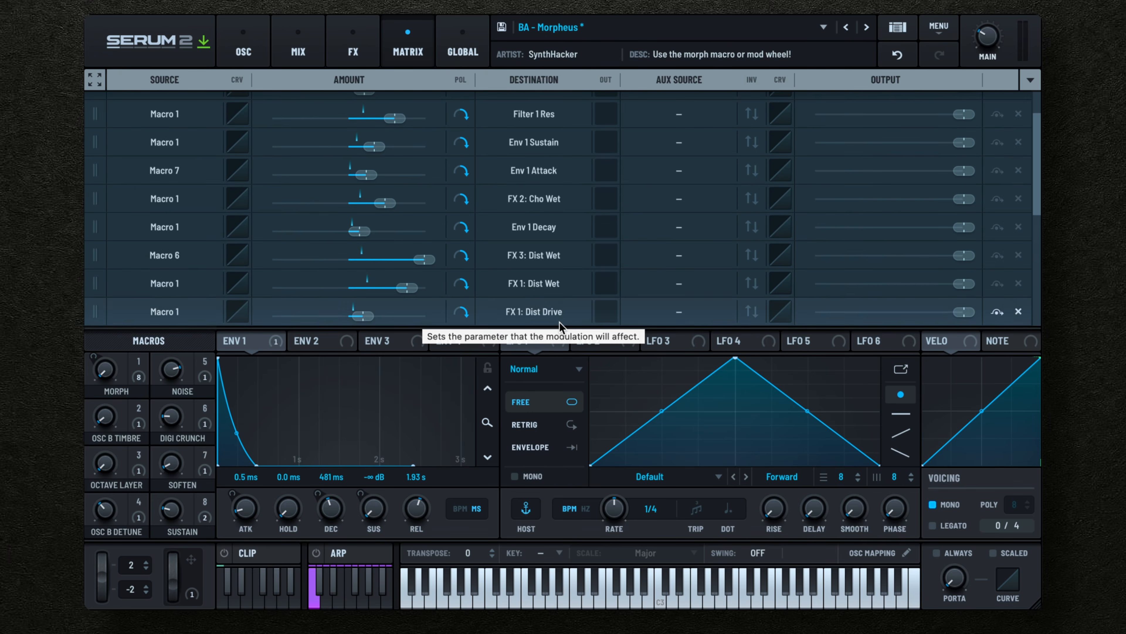
{"action": "scroll", "coordinate": [559, 302], "scroll_direction": "down", "scroll_amount": 4}
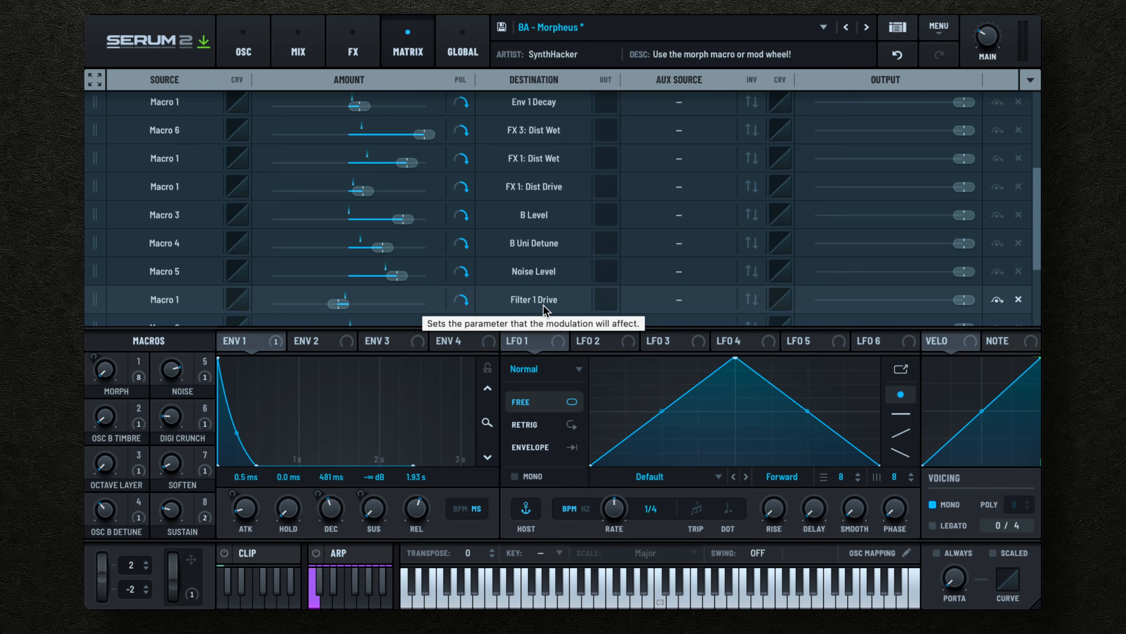
{"action": "left_click", "coordinate": [242, 49]}
Try out the Morph macro and turn it back down to its lowest setting
{"action": "left_click", "coordinate": [107, 372]}
{"action": "mouse_move", "coordinate": [109, 378]}
{"action": "left_mouse_down"}
{"action": "mouse_move", "coordinate": [103, 174]}
{"action": "mouse_move", "coordinate": [110, 396]}
{"action": "left_mouse_up"}
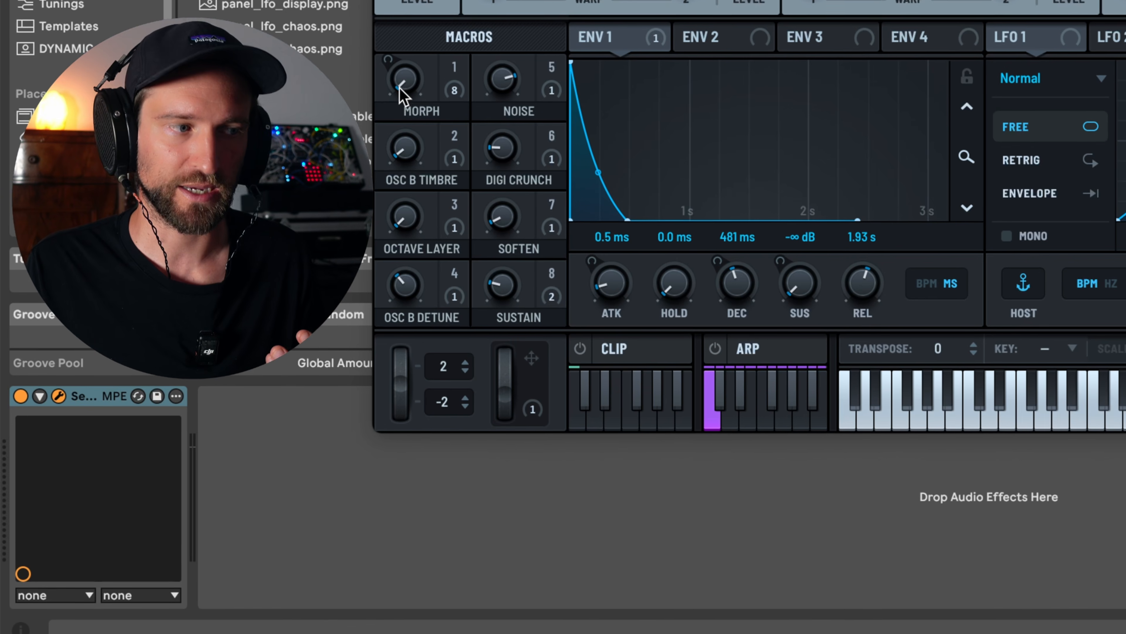
{"action": "left_click_drag", "start_coordinate": [401, 90], "coordinate": [396, 435]}
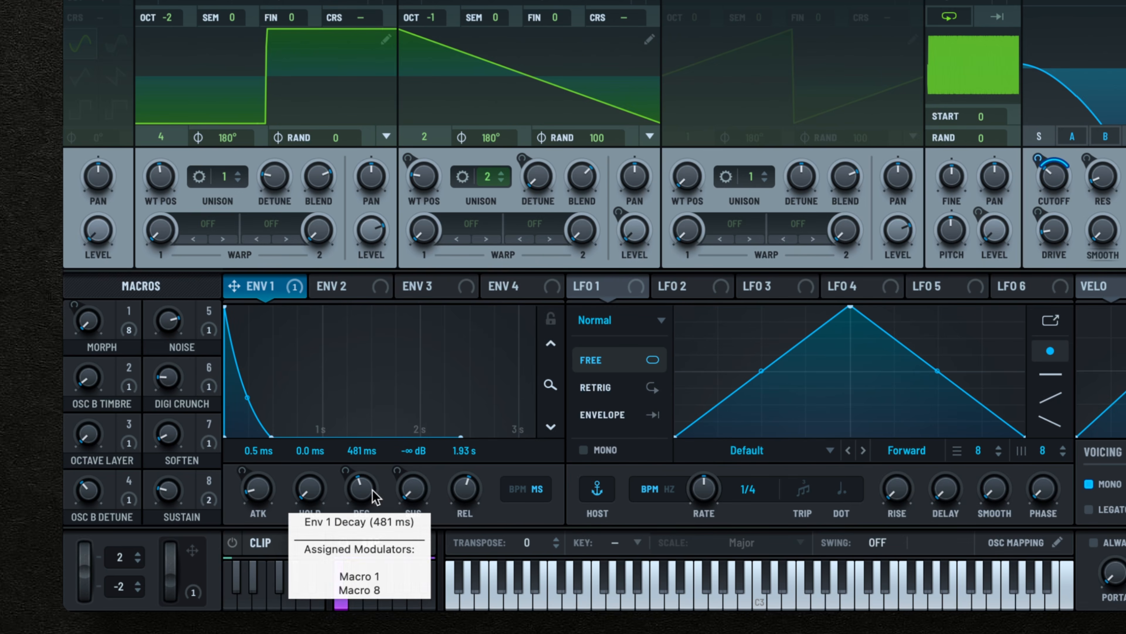
Set Env 1's sustain to -6.2 dB and its release to 315 ms
{"action": "left_click_drag", "start_coordinate": [409, 485], "coordinate": [369, 197]}
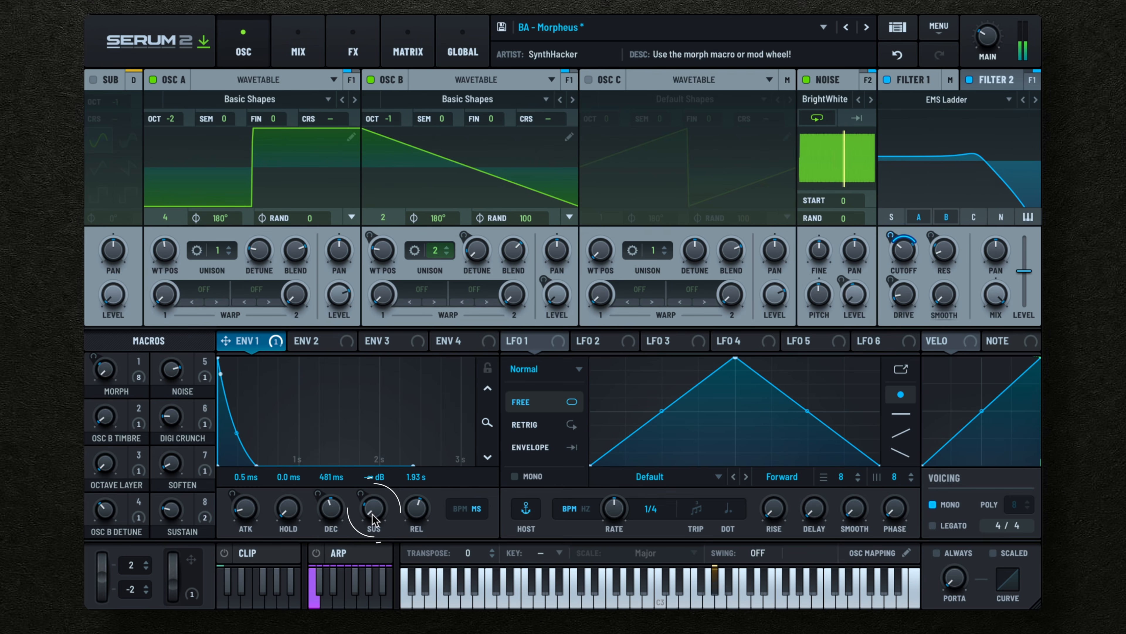
{"action": "left_click_drag", "start_coordinate": [373, 520], "coordinate": [372, 385]}
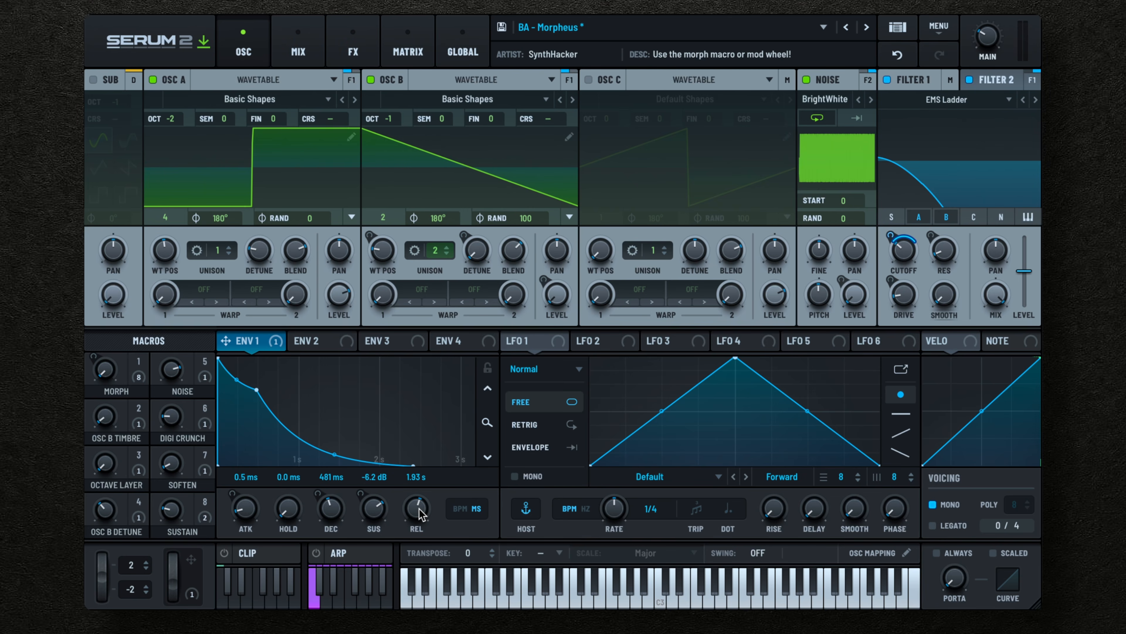
{"action": "left_click_drag", "start_coordinate": [420, 515], "coordinate": [421, 547]}
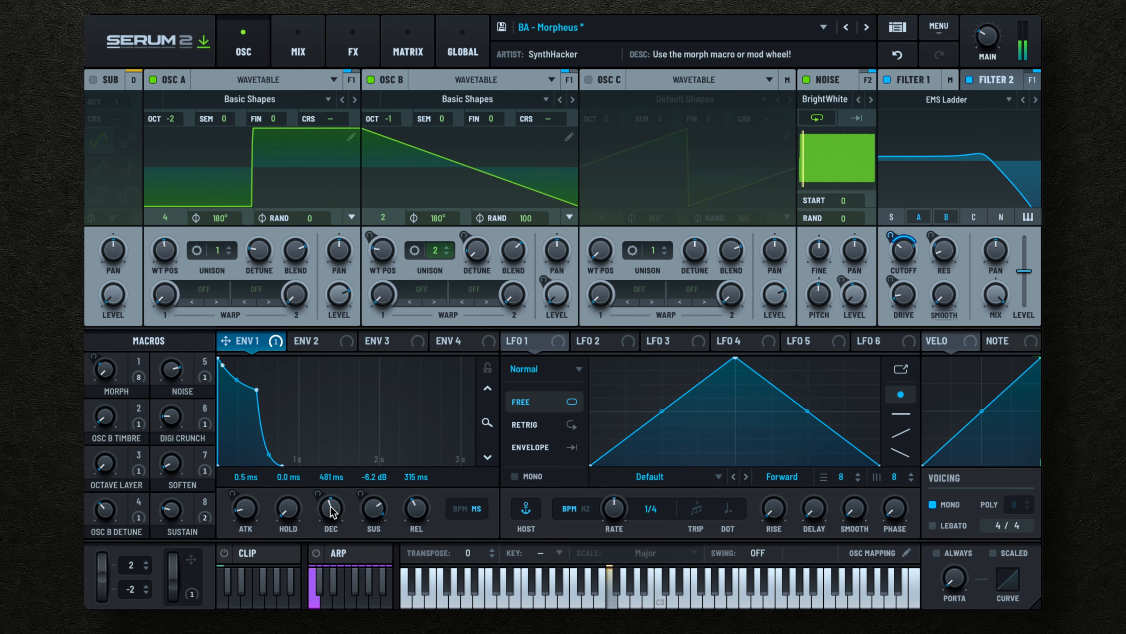
Reshape Env 1 to a 116 ms attack, 94 ms decay, -35.6 dB sustain and 1.26 s release
{"action": "left_click_drag", "start_coordinate": [330, 515], "coordinate": [333, 532]}
{"action": "left_click_drag", "start_coordinate": [417, 530], "coordinate": [368, 604]}
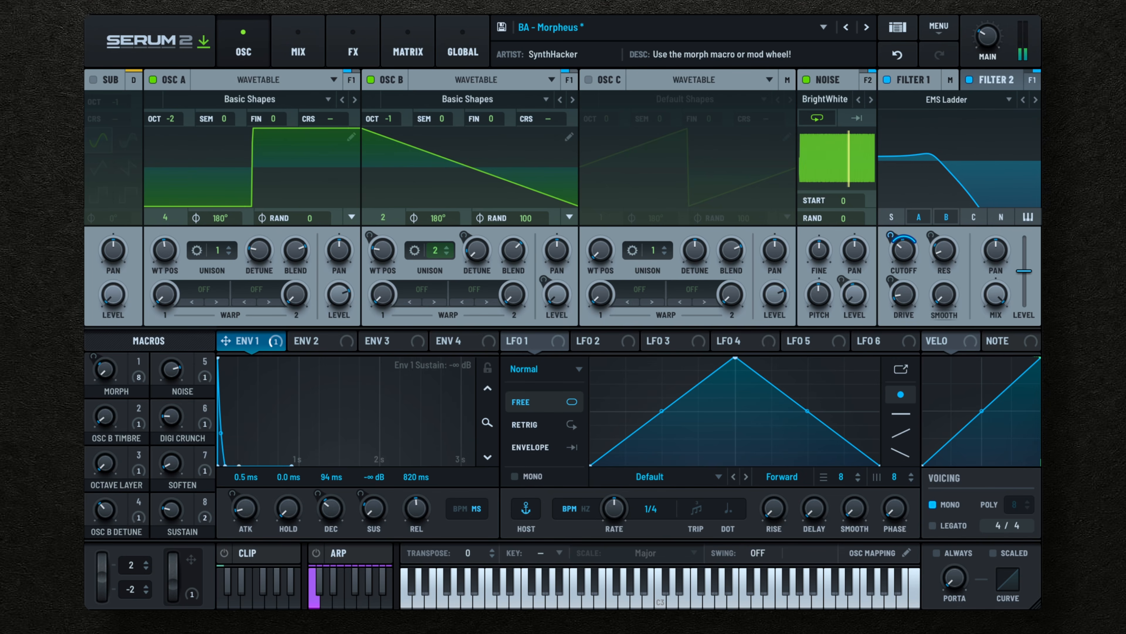
{"action": "left_click_drag", "start_coordinate": [252, 507], "coordinate": [251, 473]}
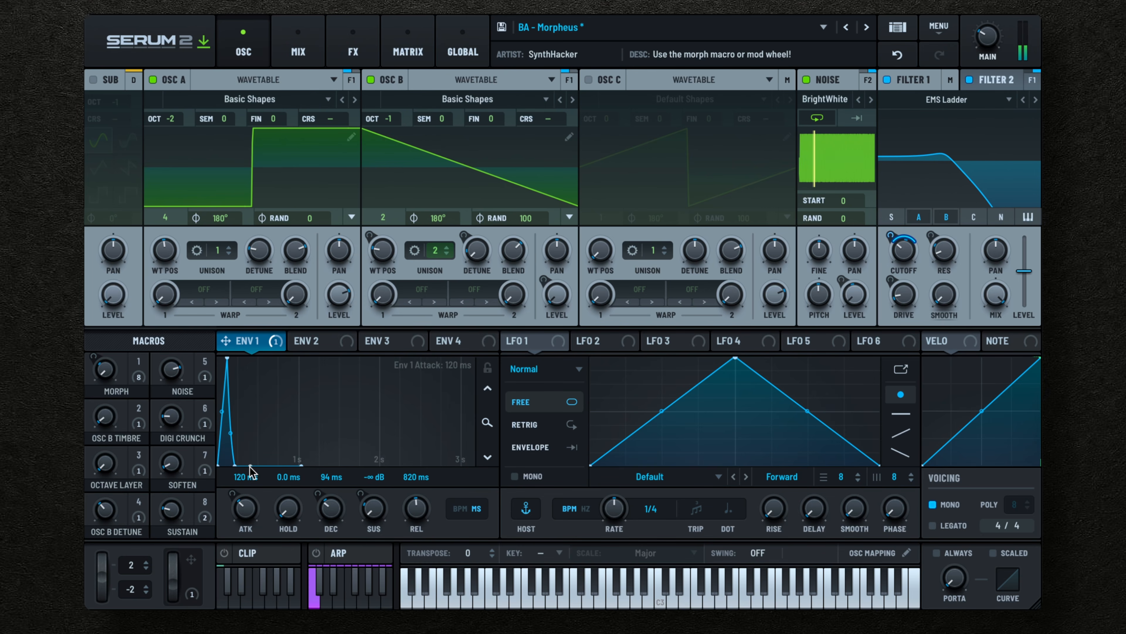
{"action": "scroll", "coordinate": [422, 503], "scroll_direction": "up", "scroll_amount": 4}
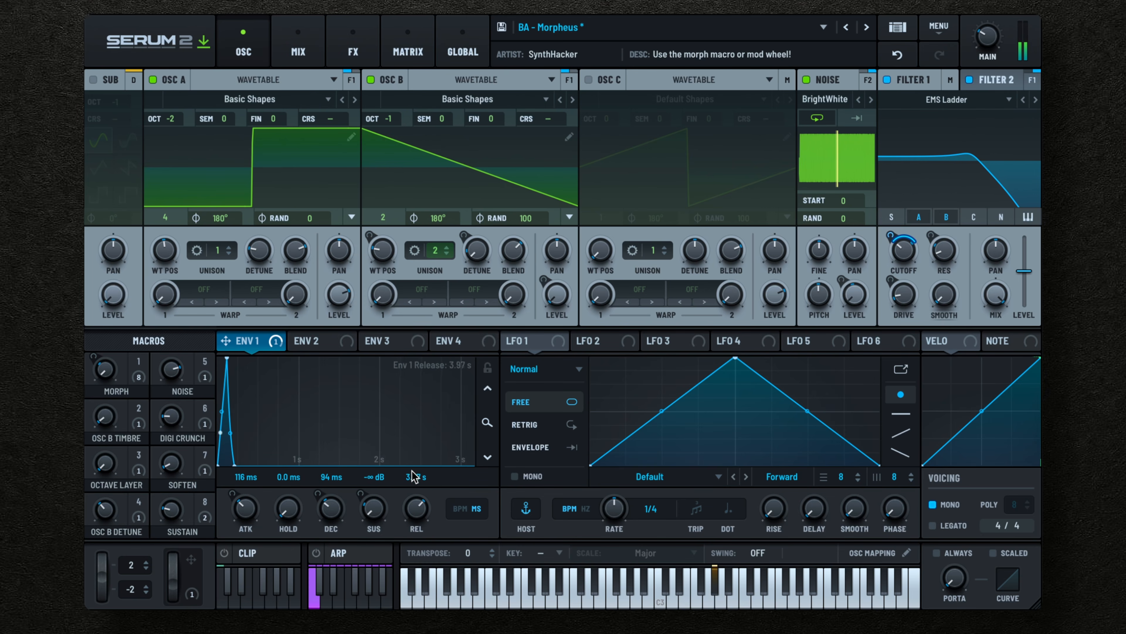
{"action": "scroll", "coordinate": [372, 515], "scroll_direction": "up", "scroll_amount": 5}
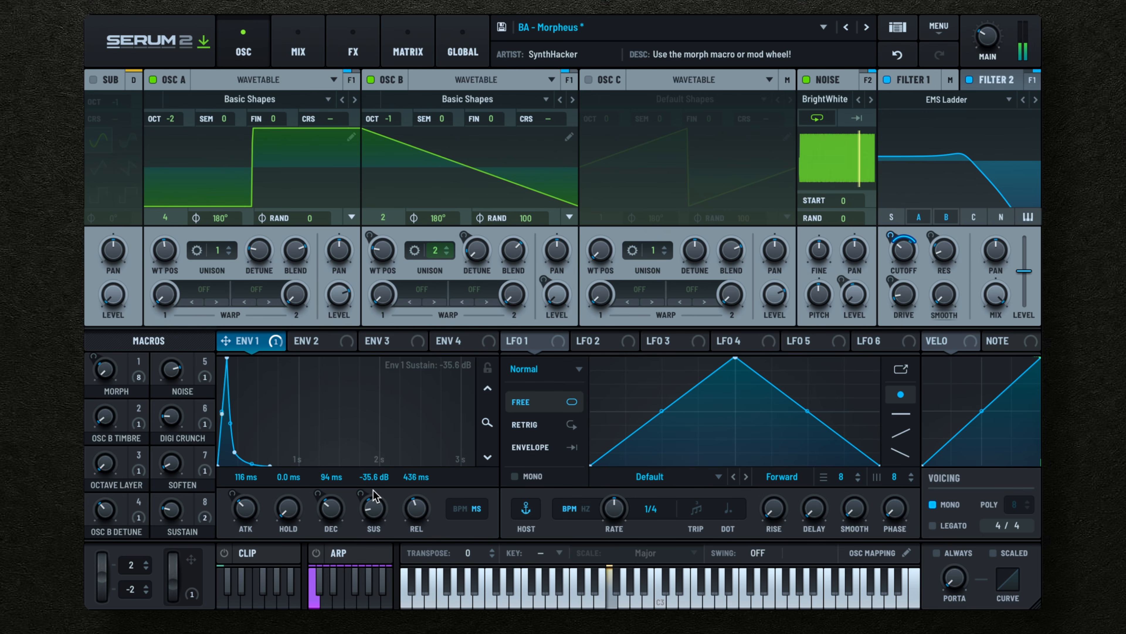
{"action": "left_click_drag", "start_coordinate": [429, 503], "coordinate": [430, 493]}
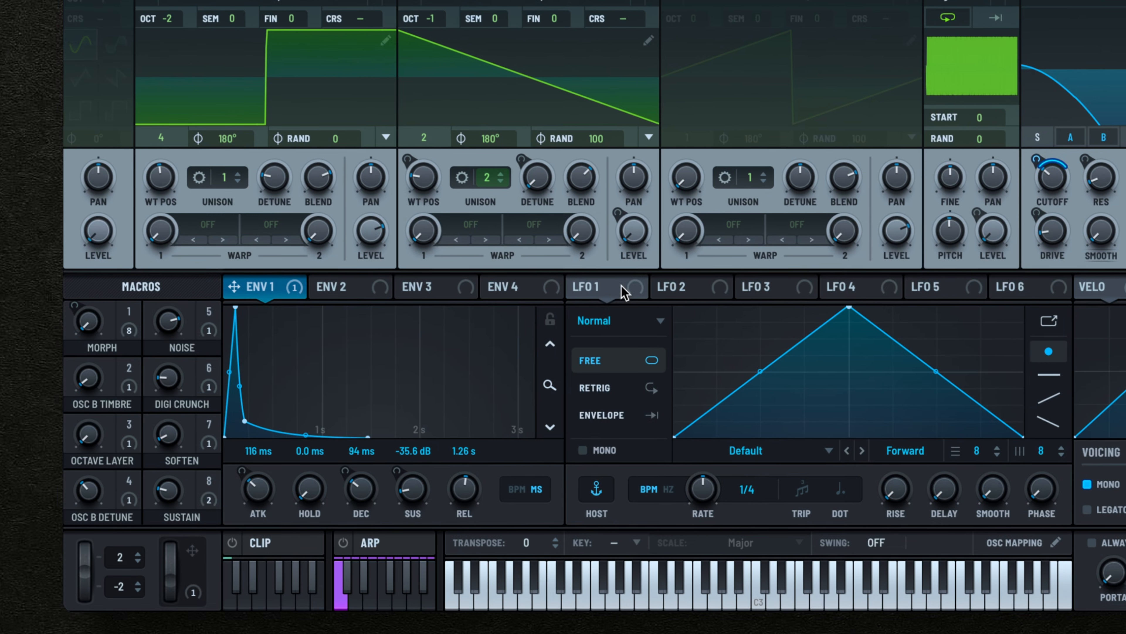
Assign LFO 1 to Env 1's release and the Morph macro, with the LFO rate slowed to 0.2 Hz
{"action": "left_click", "coordinate": [538, 345]}
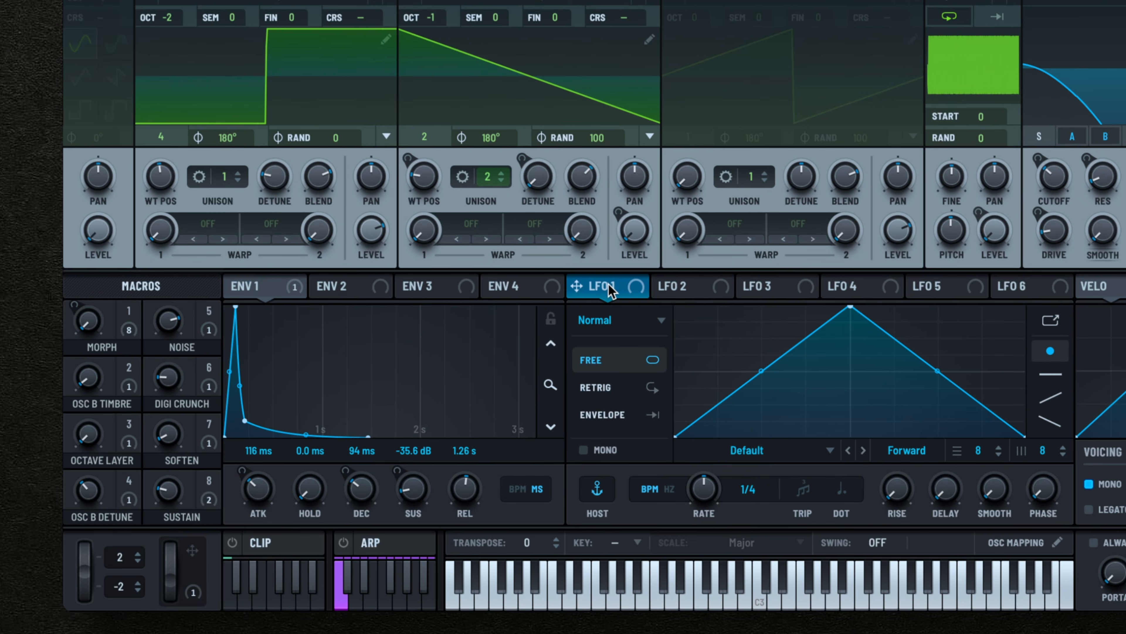
{"action": "left_click_drag", "start_coordinate": [602, 293], "coordinate": [466, 505]}
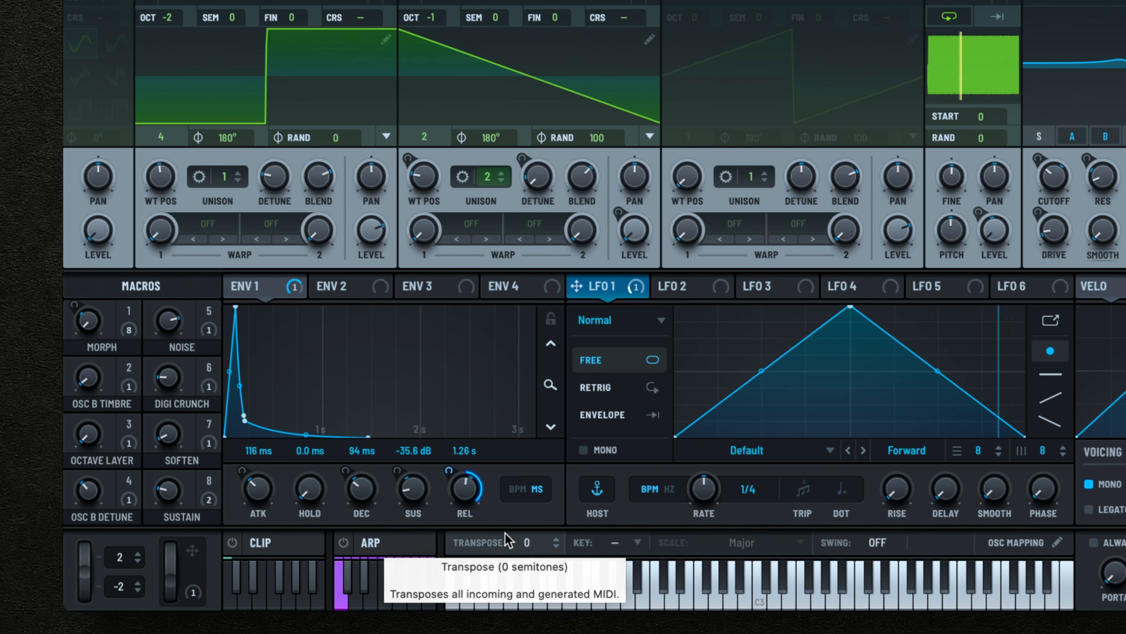
{"action": "mouse_move", "coordinate": [468, 503]}
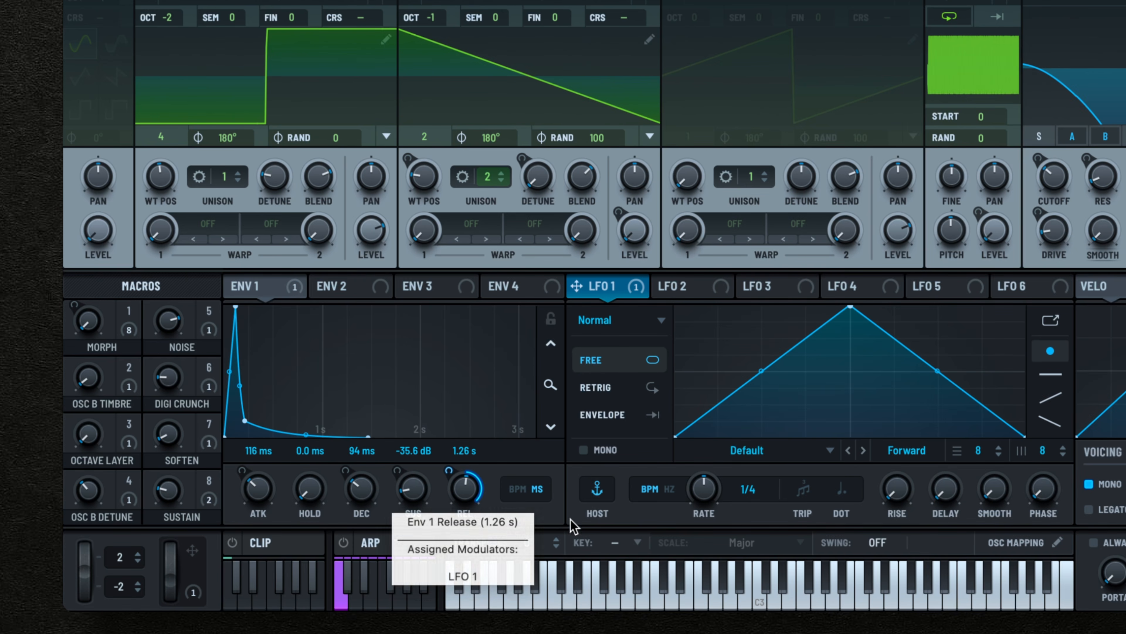
{"action": "mouse_move", "coordinate": [635, 368]}
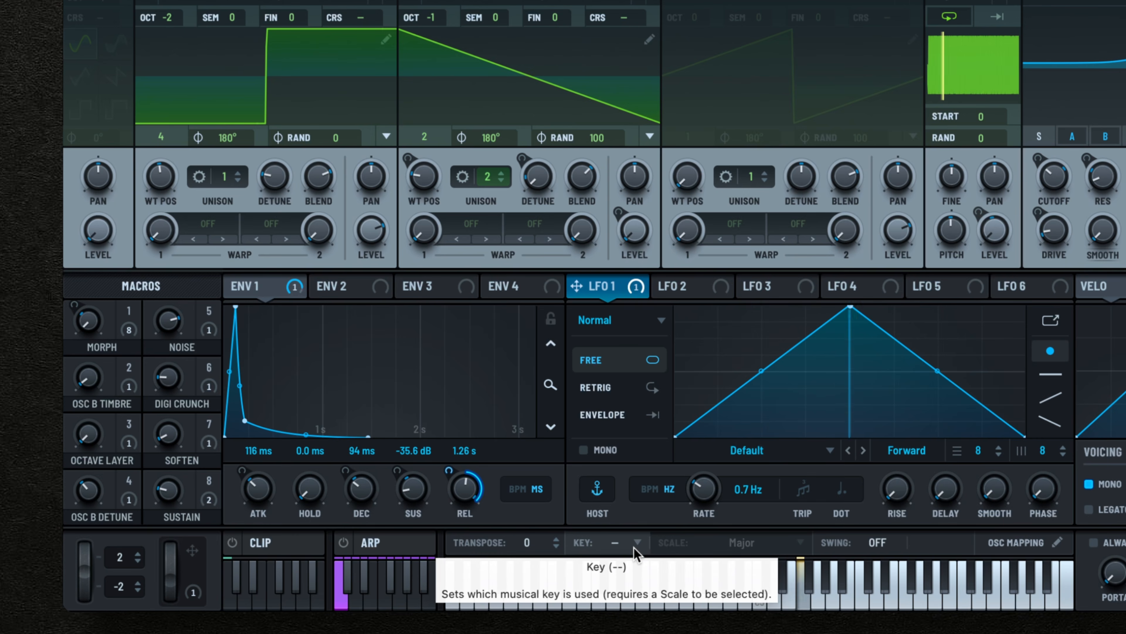
{"action": "left_click_drag", "start_coordinate": [703, 486], "coordinate": [707, 510]}
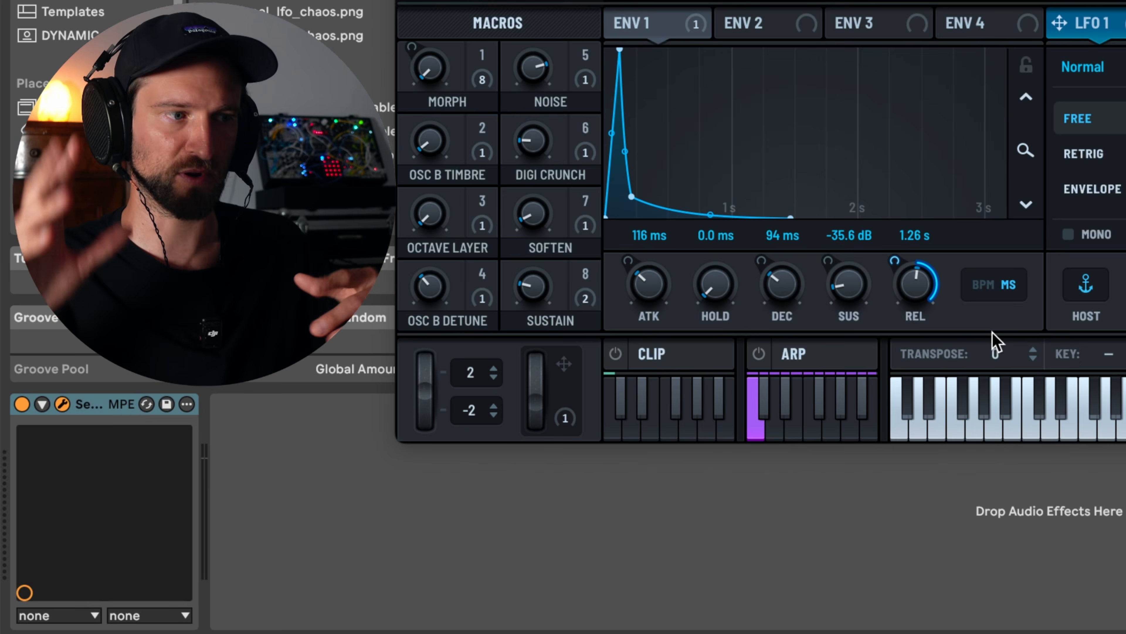
{"action": "left_click_drag", "start_coordinate": [1058, 22], "coordinate": [428, 80]}
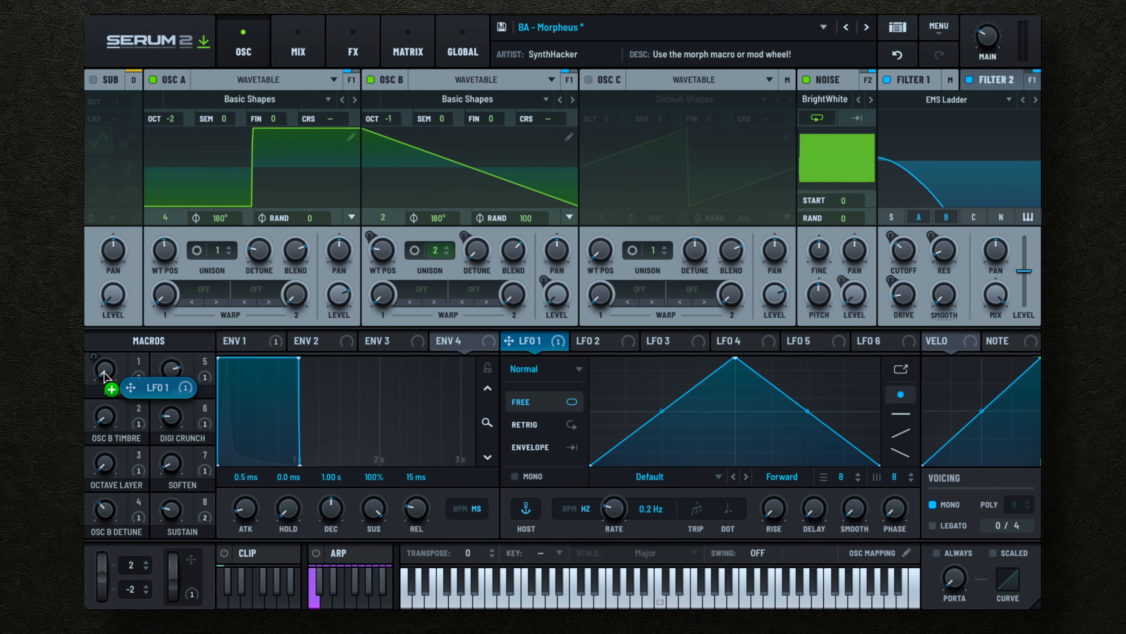
{"action": "left_click_drag", "start_coordinate": [104, 377], "coordinate": [106, 379]}
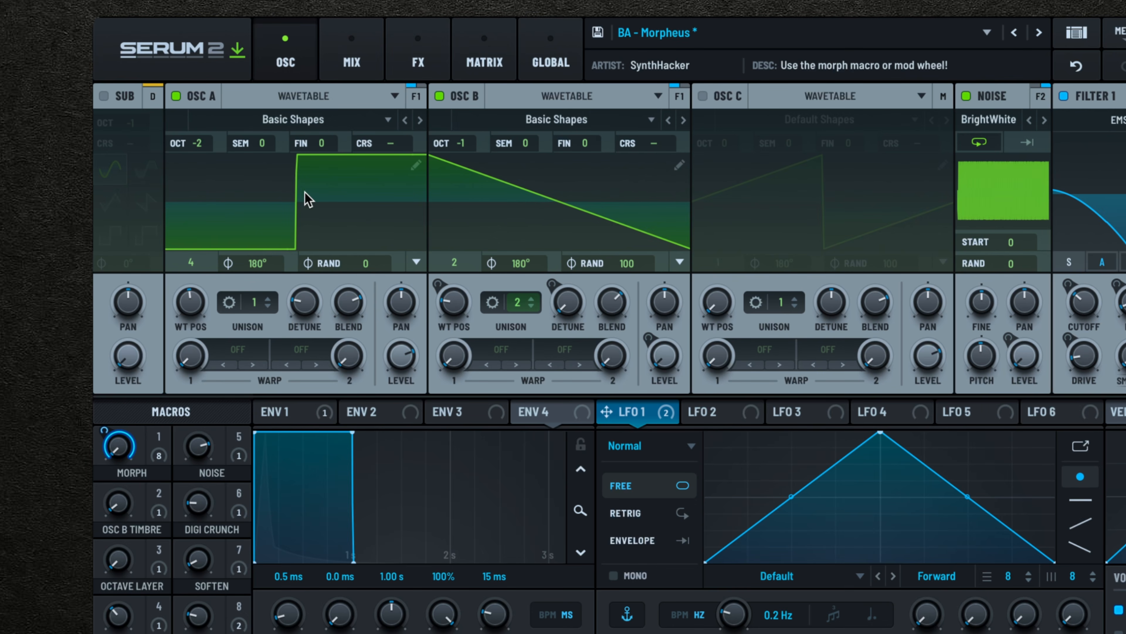
Load the AT Furthrrrr analog wavetable from S2 Tables into oscillator A and advance through the following tables to AT Juno 106
{"action": "left_click", "coordinate": [319, 120]}
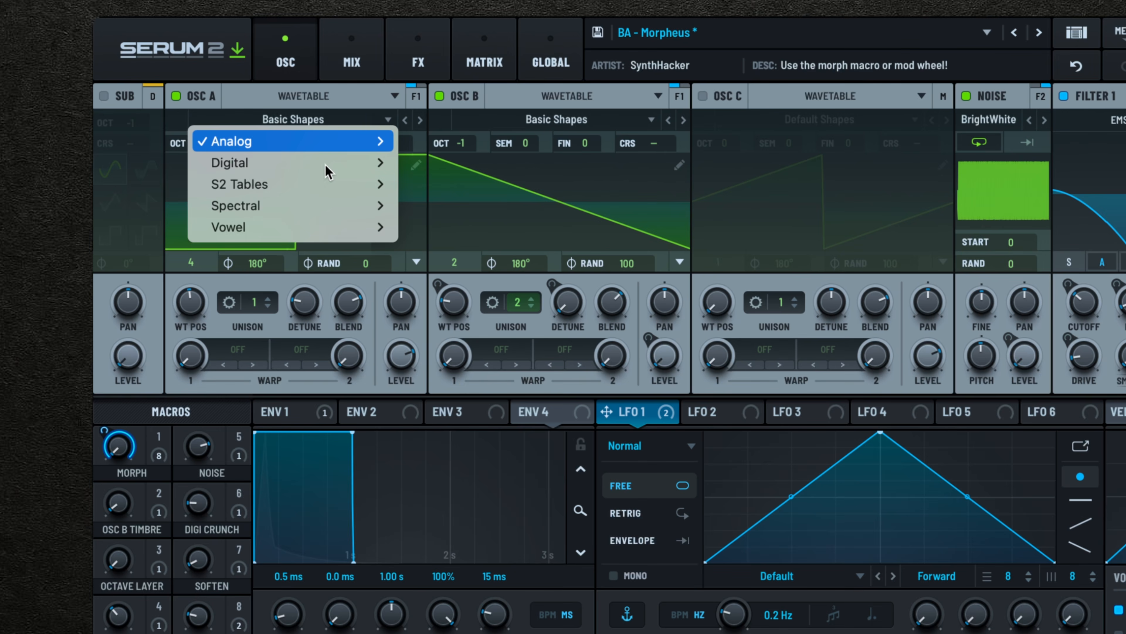
{"action": "mouse_move", "coordinate": [298, 195]}
{"action": "mouse_move", "coordinate": [503, 187]}
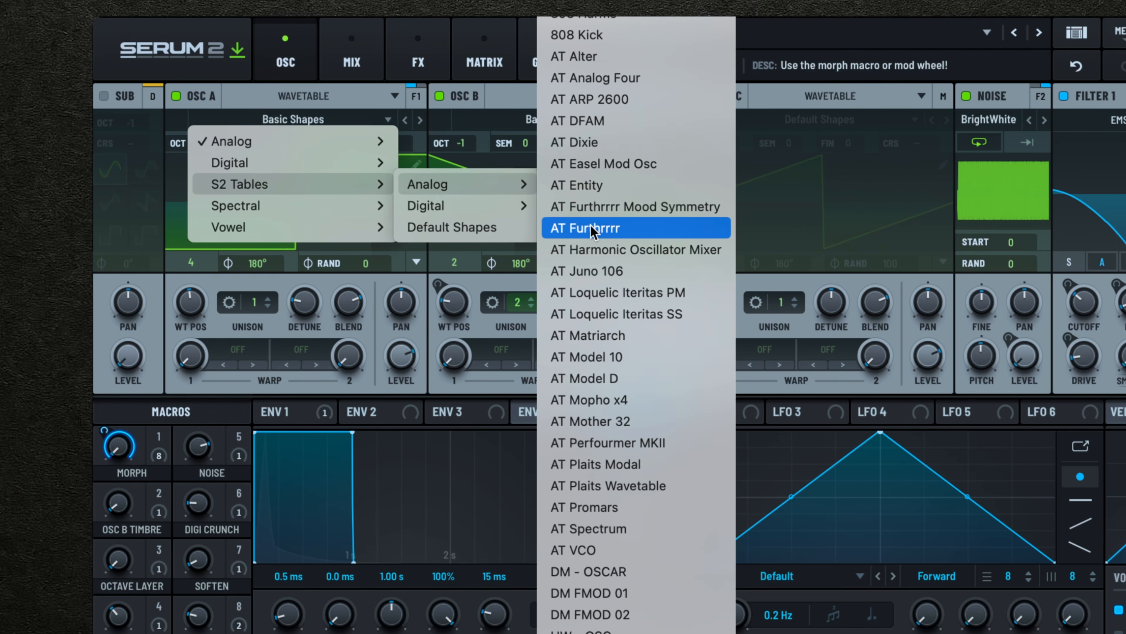
{"action": "left_click", "coordinate": [593, 228]}
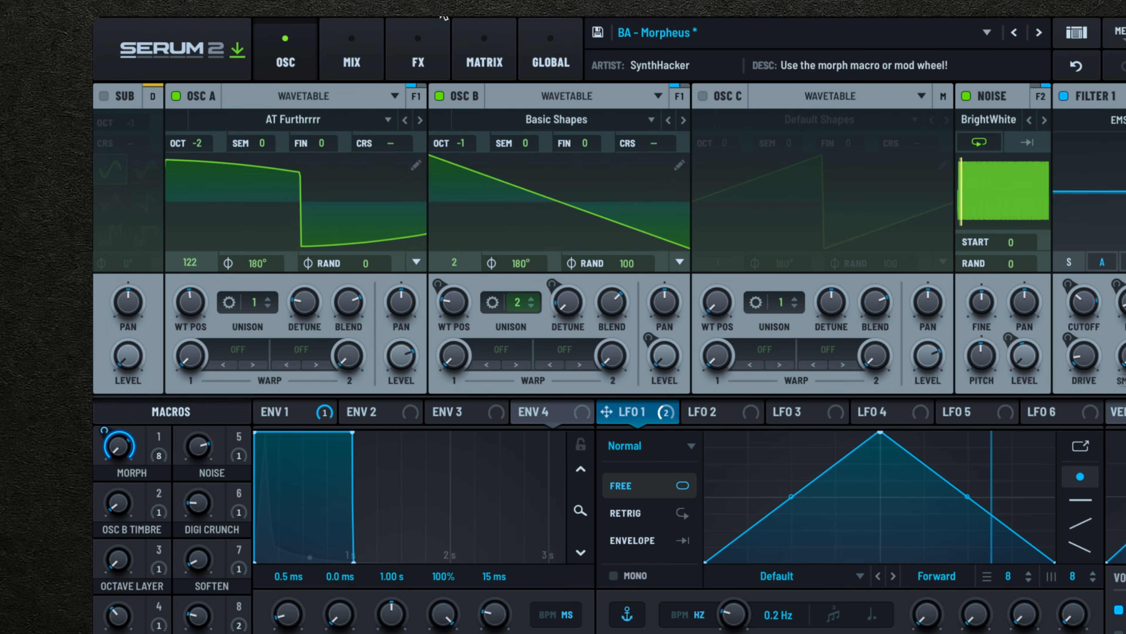
{"action": "left_click", "coordinate": [420, 120]}
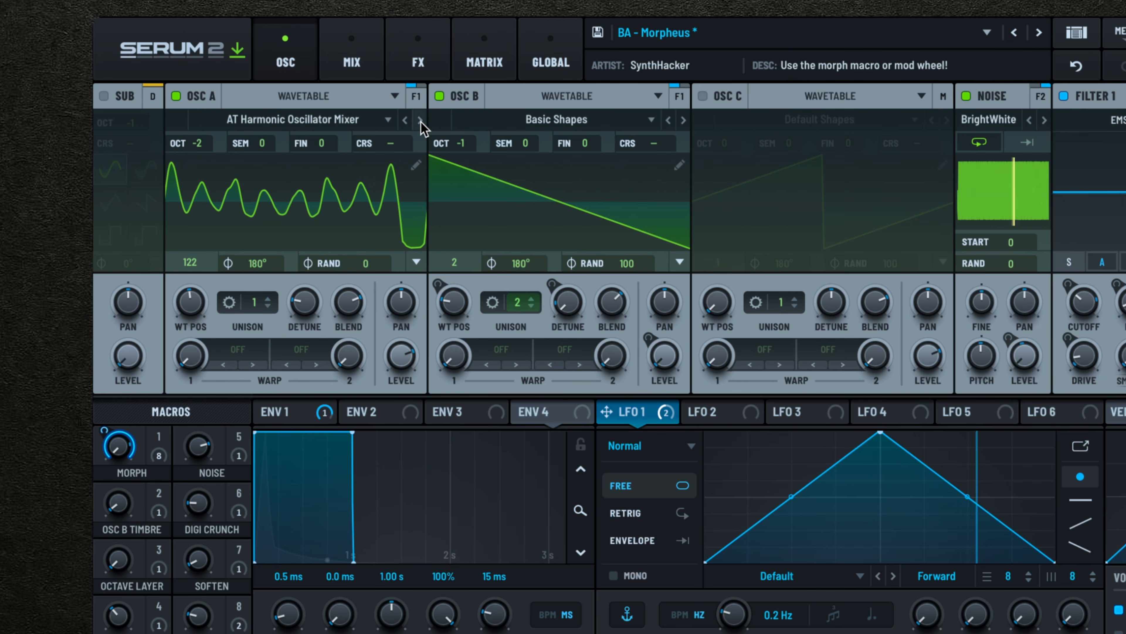
{"action": "left_click", "coordinate": [420, 120]}
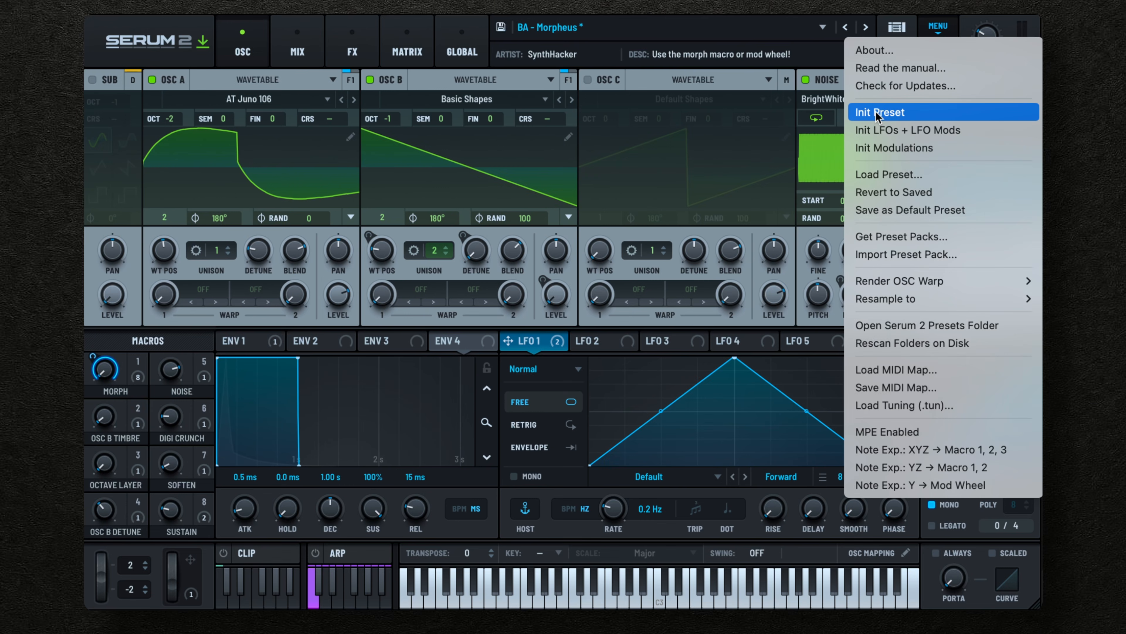
Start from an initialized preset with a lower main volume and load the AT Model D wavetable into oscillator A at octave -2
{"action": "left_click", "coordinate": [877, 113]}
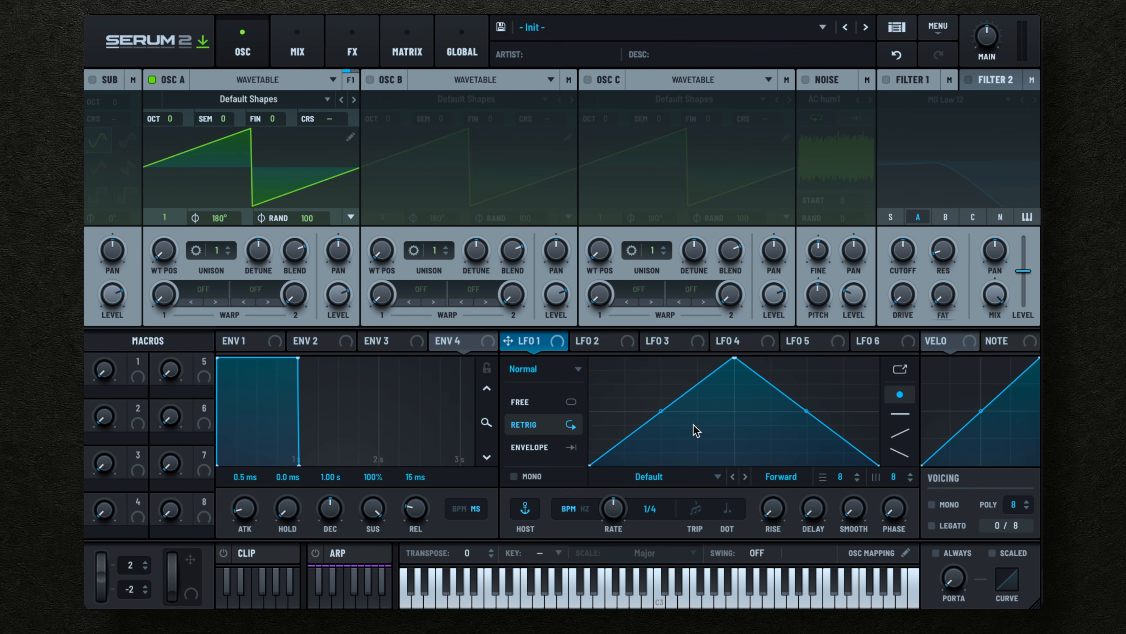
{"action": "left_click_drag", "start_coordinate": [987, 37], "coordinate": [983, 76]}
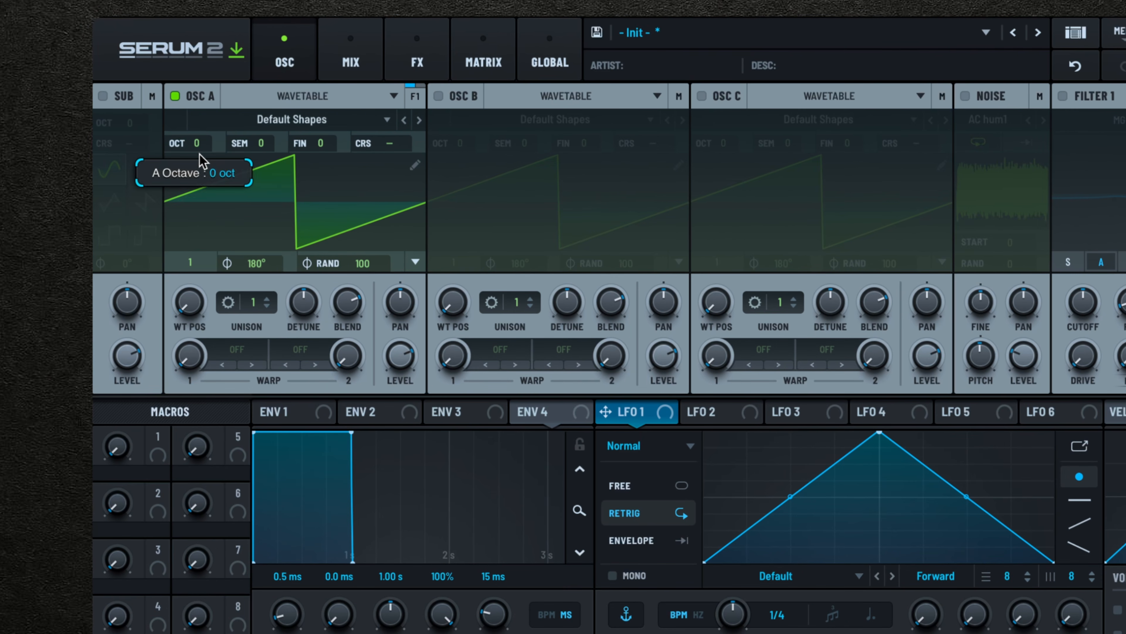
{"action": "left_click_drag", "start_coordinate": [202, 197], "coordinate": [204, 211]}
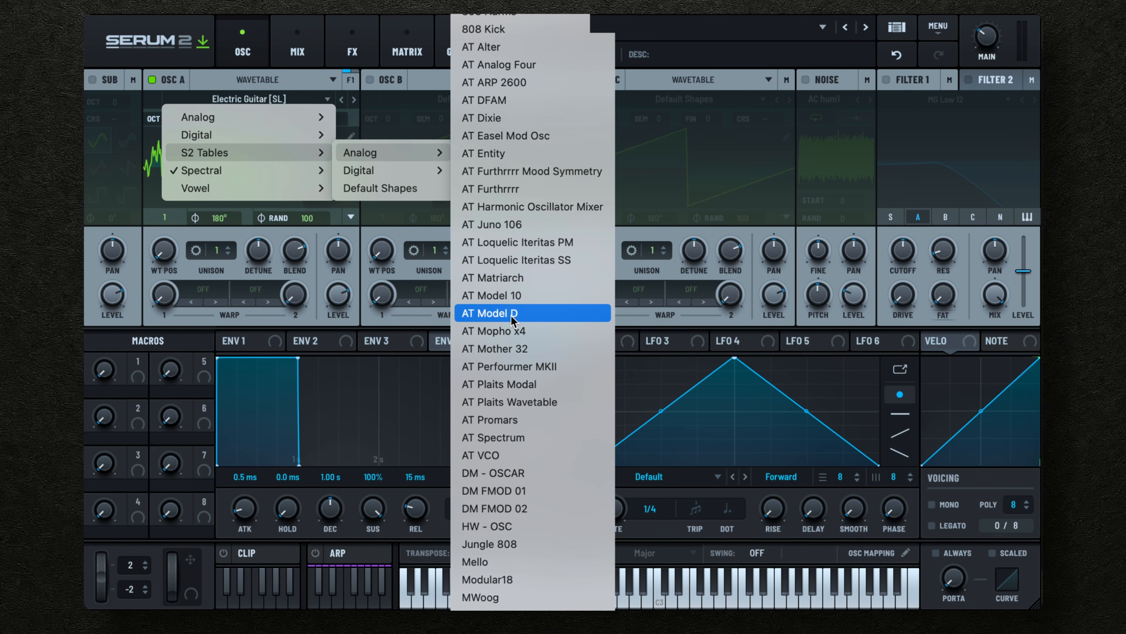
{"action": "left_click", "coordinate": [511, 313]}
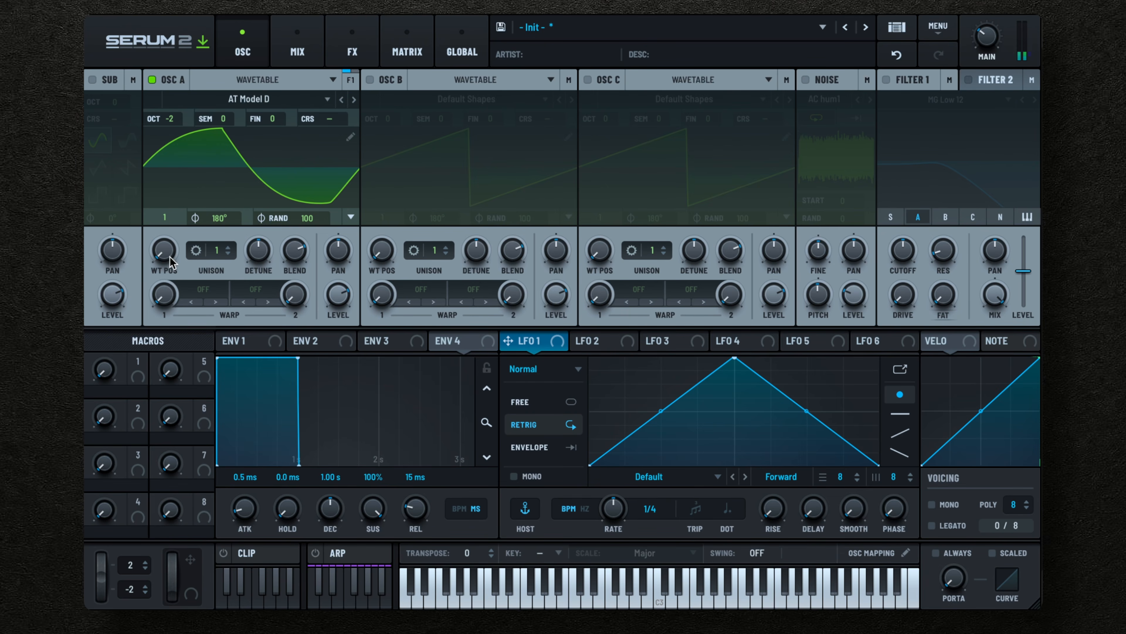
Sweep oscillator A's wavetable position between 1 and 6 and settle it on 3
{"action": "left_click_drag", "start_coordinate": [171, 264], "coordinate": [196, 58]}
{"action": "left_click_drag", "start_coordinate": [197, 108], "coordinate": [166, 342]}
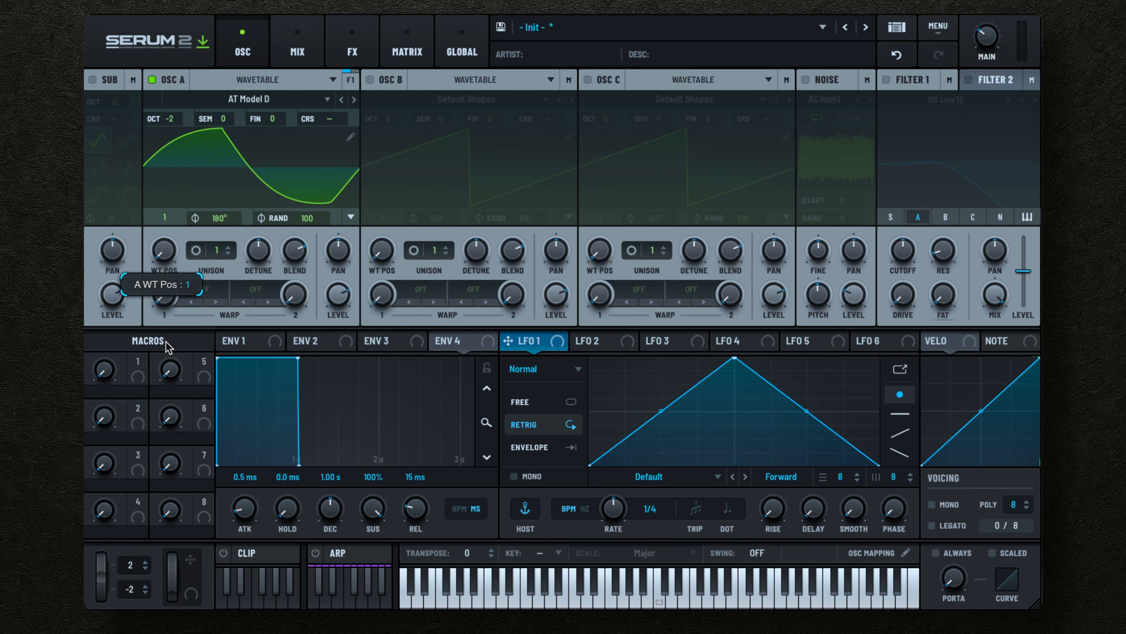
{"action": "left_click_drag", "start_coordinate": [166, 237], "coordinate": [176, 109]}
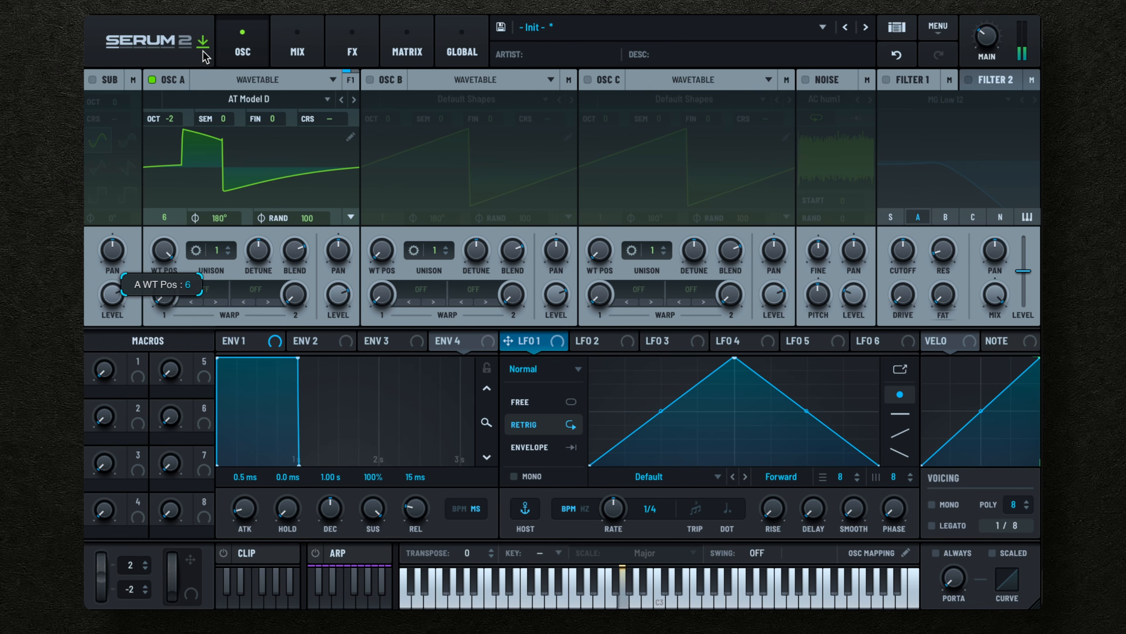
{"action": "left_click_drag", "start_coordinate": [196, 143], "coordinate": [164, 276]}
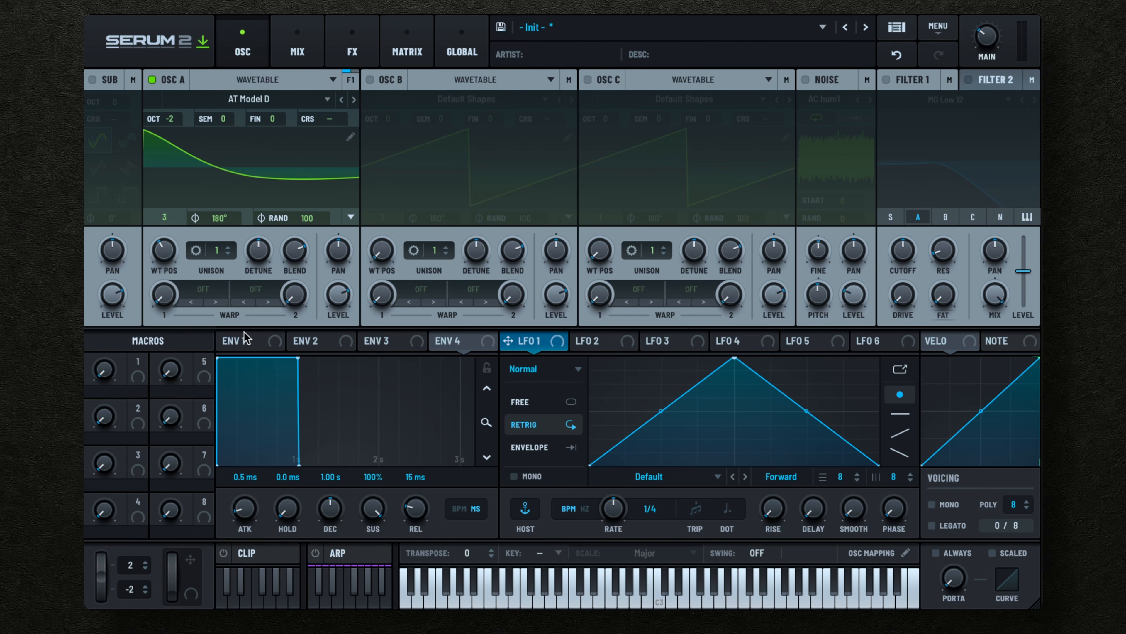
Shape Env 1 with a 32 ms attack, 775 ms decay, -12.5 dB sustain and 529 ms release
{"action": "left_click", "coordinate": [246, 342]}
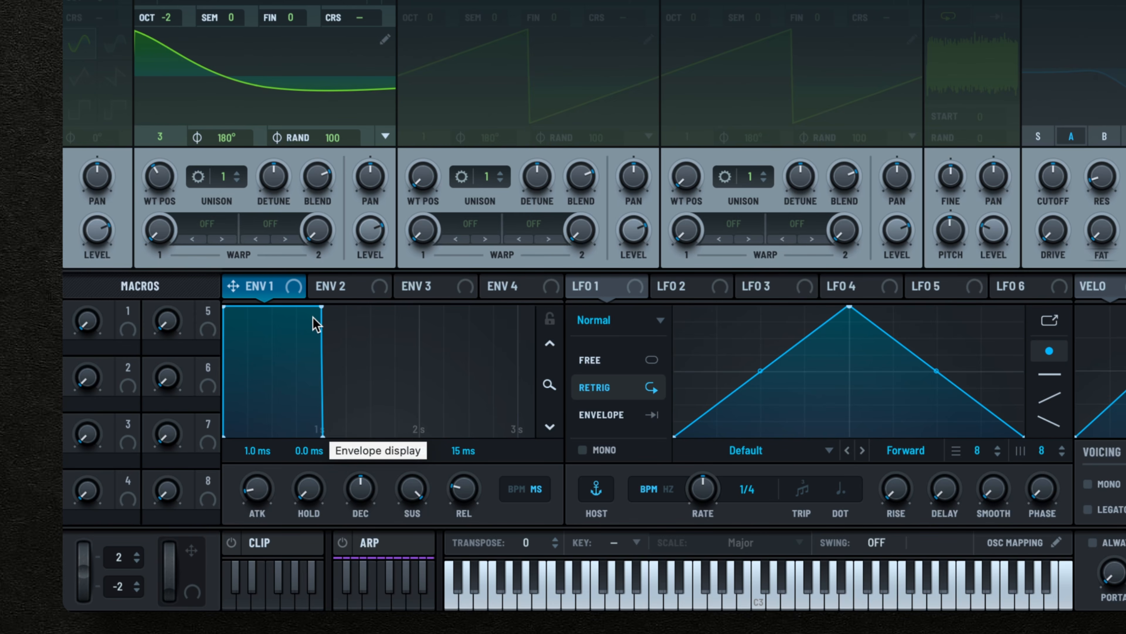
{"action": "left_click_drag", "start_coordinate": [320, 308], "coordinate": [292, 390]}
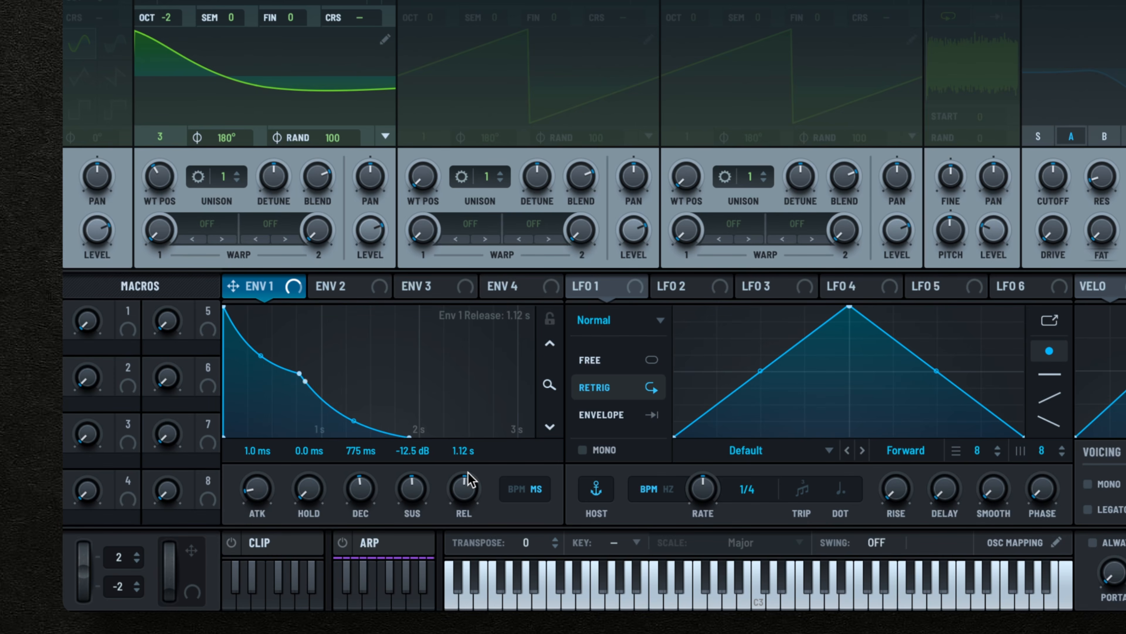
{"action": "left_click_drag", "start_coordinate": [465, 478], "coordinate": [470, 490]}
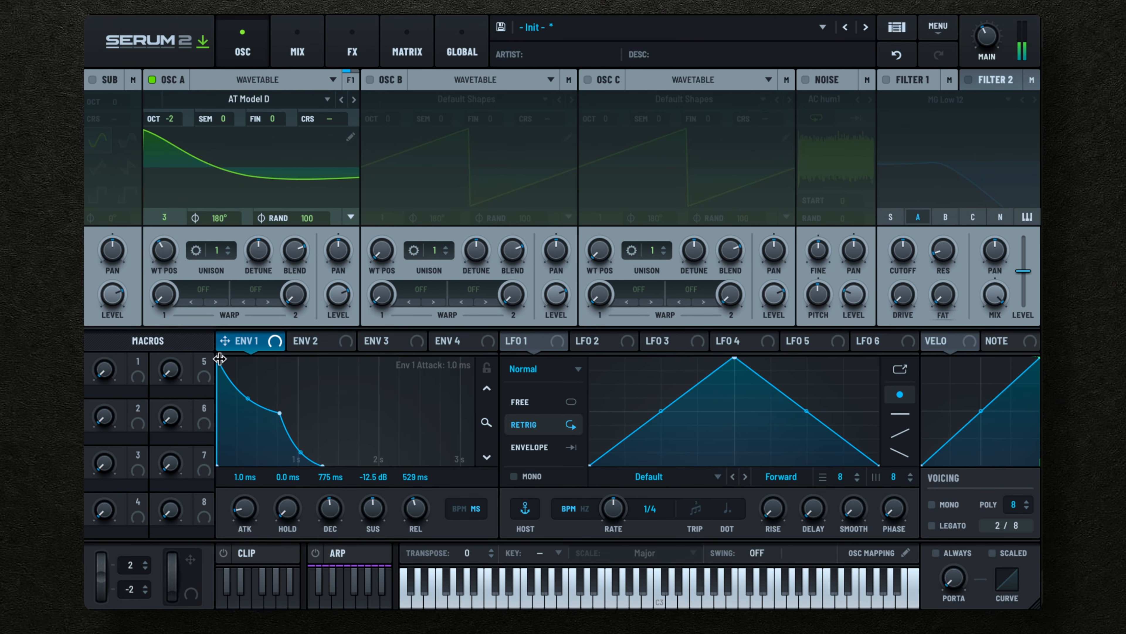
{"action": "left_click_drag", "start_coordinate": [220, 358], "coordinate": [241, 347]}
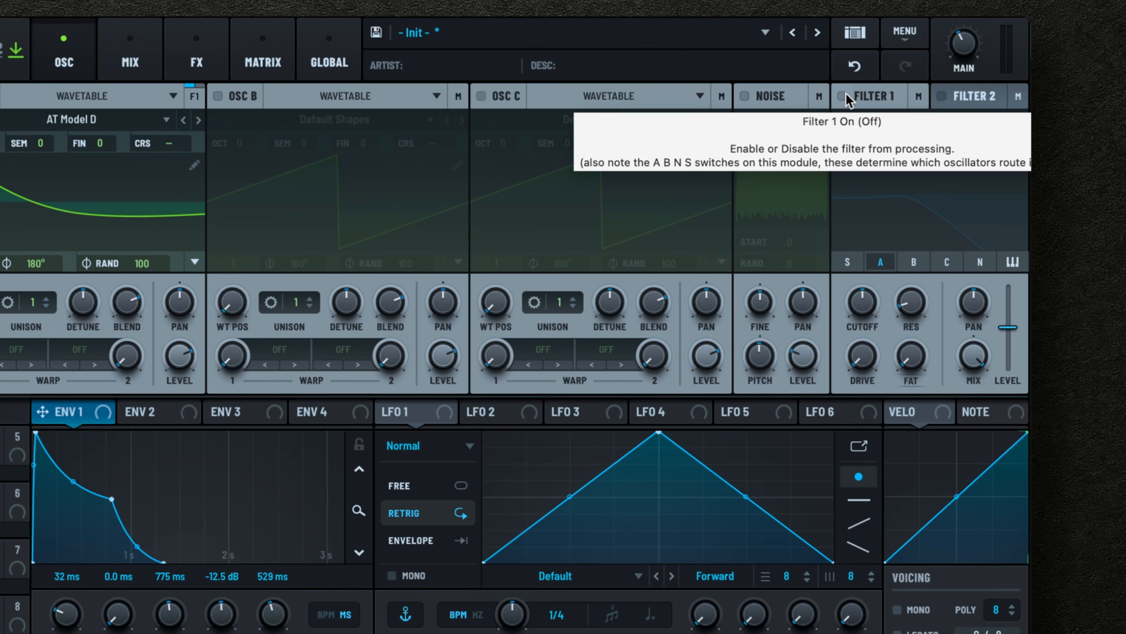
Enable Filter 1 and modulate its cutoff with Env 1
{"action": "left_click", "coordinate": [845, 96]}
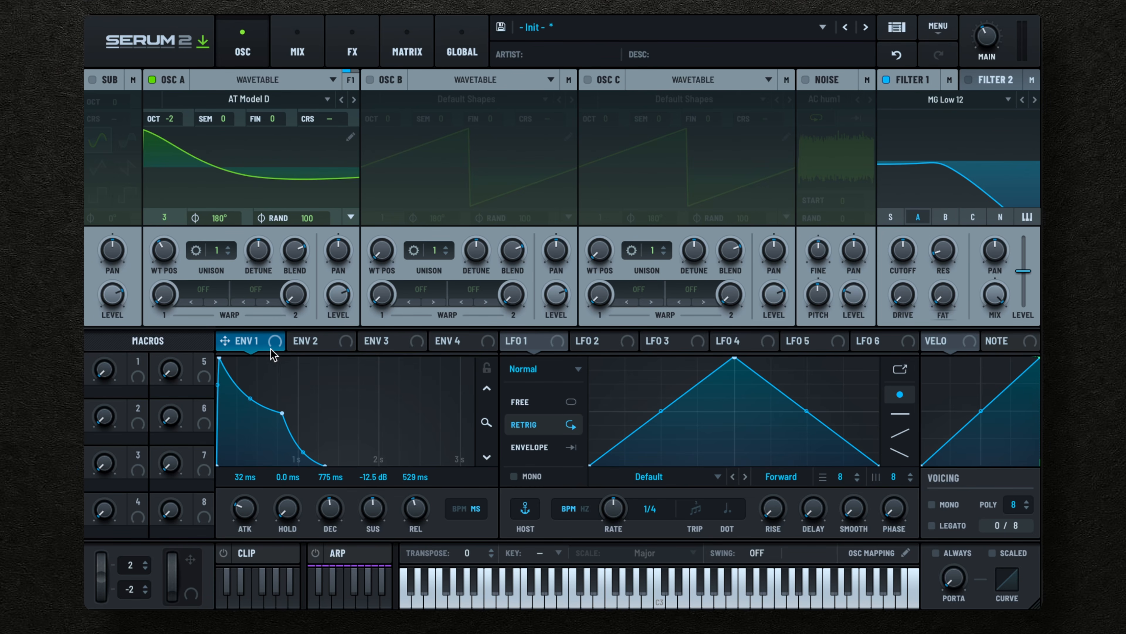
{"action": "left_click_drag", "start_coordinate": [225, 340], "coordinate": [904, 256]}
{"action": "mouse_move", "coordinate": [905, 251]}
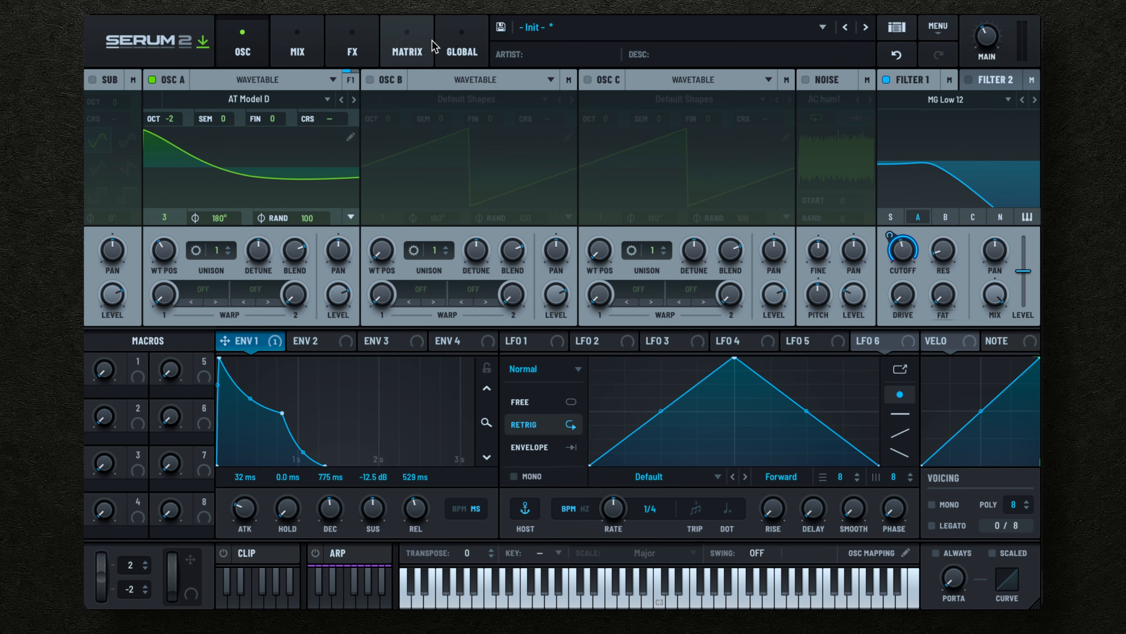
Make the Env 1 to Filter 1 Freq modulation unipolar in the modulation matrix and return to the oscillator page
{"action": "left_click", "coordinate": [411, 32]}
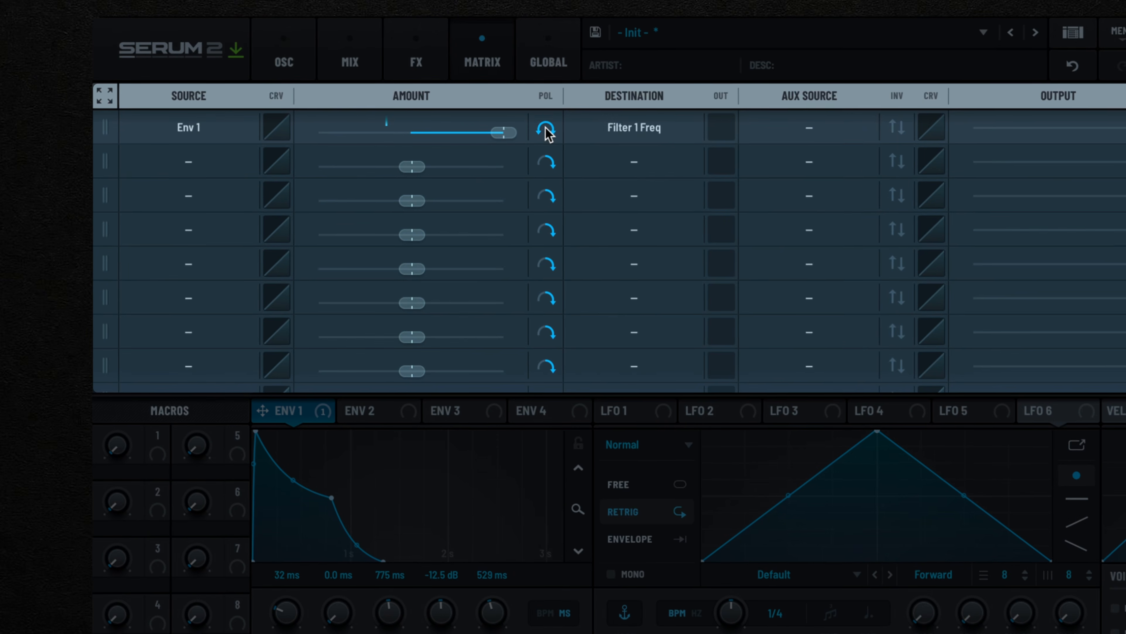
{"action": "left_click", "coordinate": [549, 137]}
{"action": "left_click", "coordinate": [549, 137]}
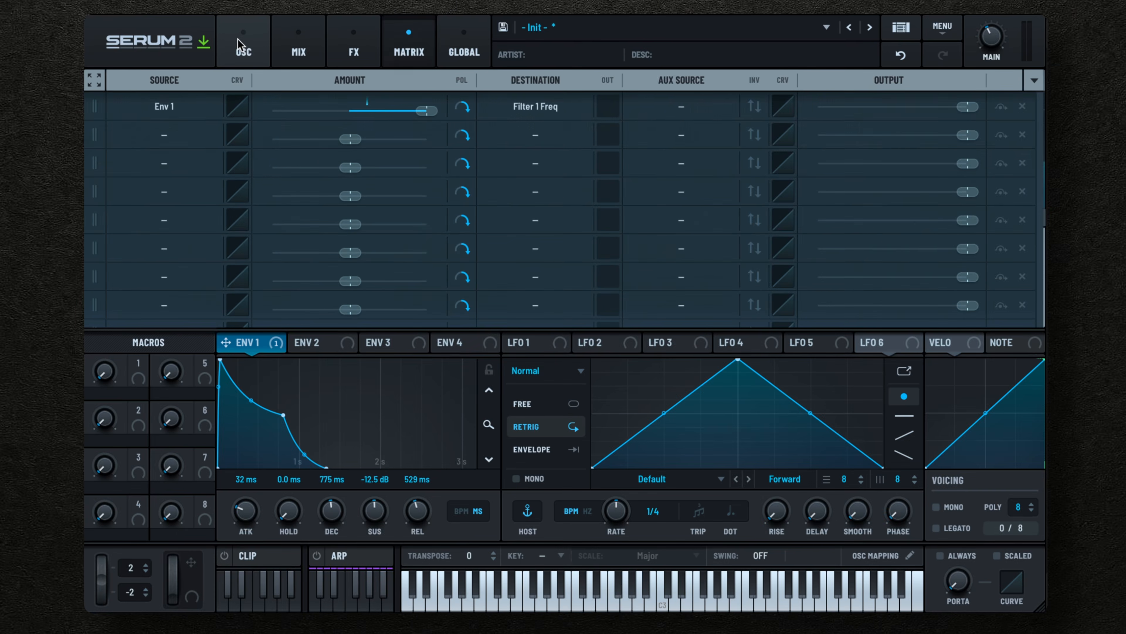
{"action": "left_click", "coordinate": [239, 45]}
Raise Env 1's sustain to -7.6 dB and lengthen its release to 893 ms
{"action": "mouse_move", "coordinate": [891, 289]}
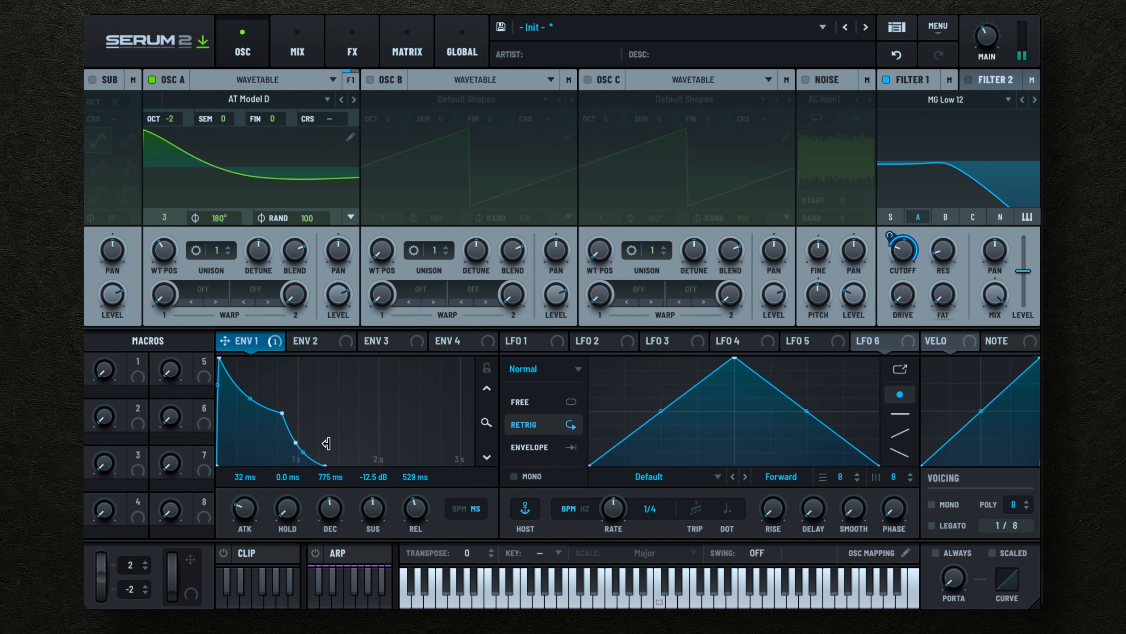
{"action": "left_click_drag", "start_coordinate": [425, 510], "coordinate": [426, 510]}
{"action": "mouse_move", "coordinate": [282, 412]}
{"action": "left_mouse_down"}
{"action": "mouse_move", "coordinate": [270, 393]}
{"action": "mouse_move", "coordinate": [279, 385]}
{"action": "mouse_move", "coordinate": [294, 397]}
{"action": "mouse_move", "coordinate": [281, 394]}
{"action": "left_mouse_up"}
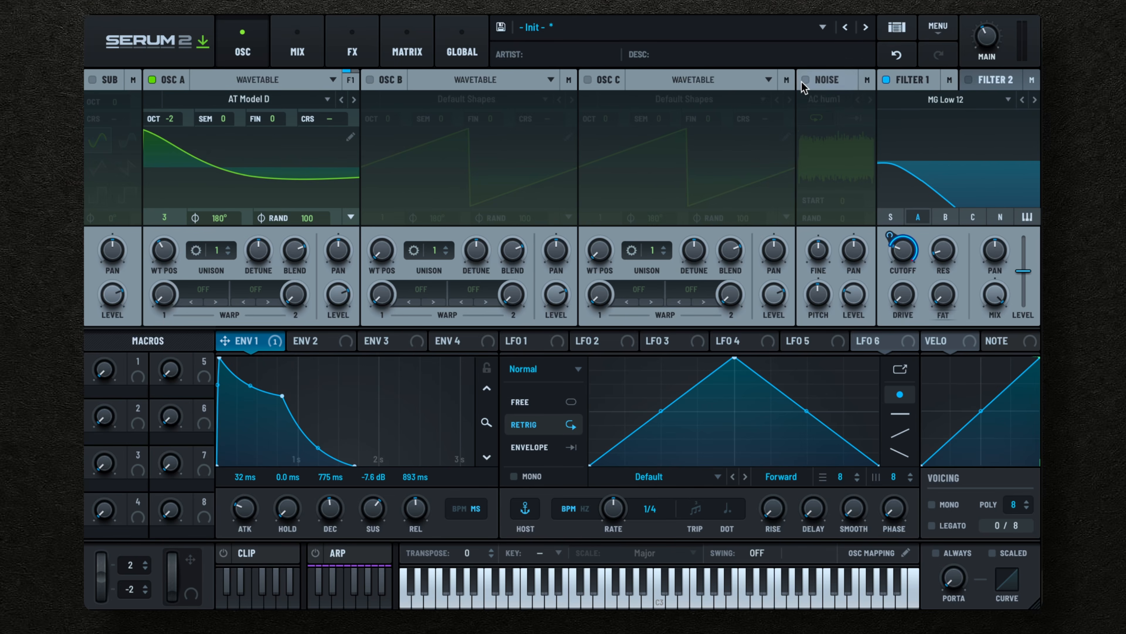
Enable the AC hum1 noise and route it into Filter 2 set to High 12, lowering the filter's cutoff
{"action": "left_click", "coordinate": [805, 80]}
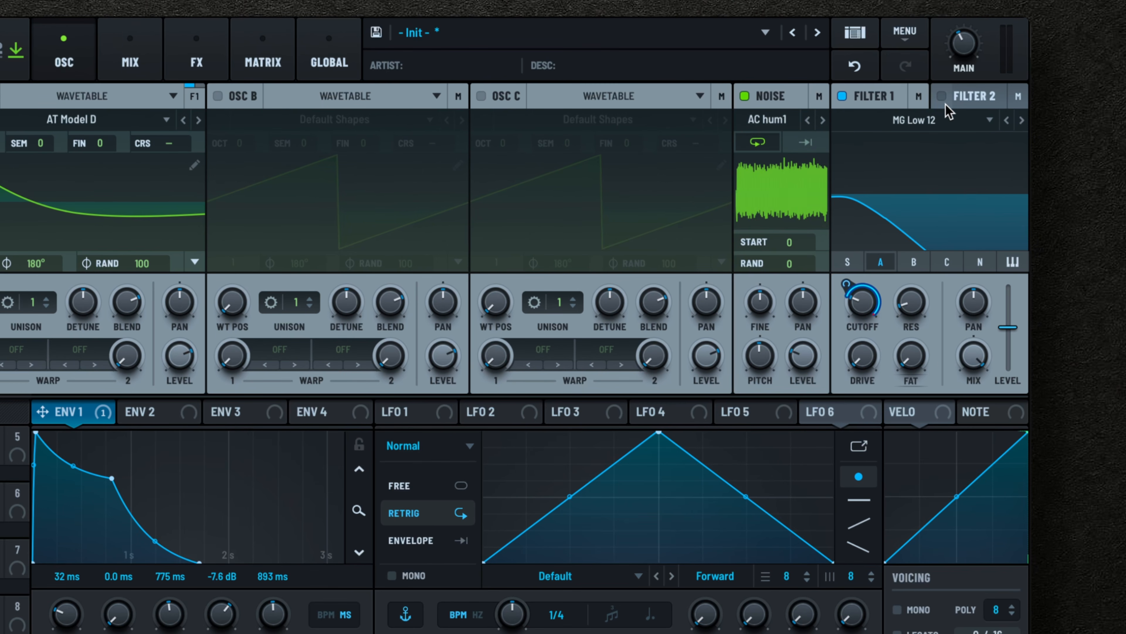
{"action": "left_click", "coordinate": [942, 95]}
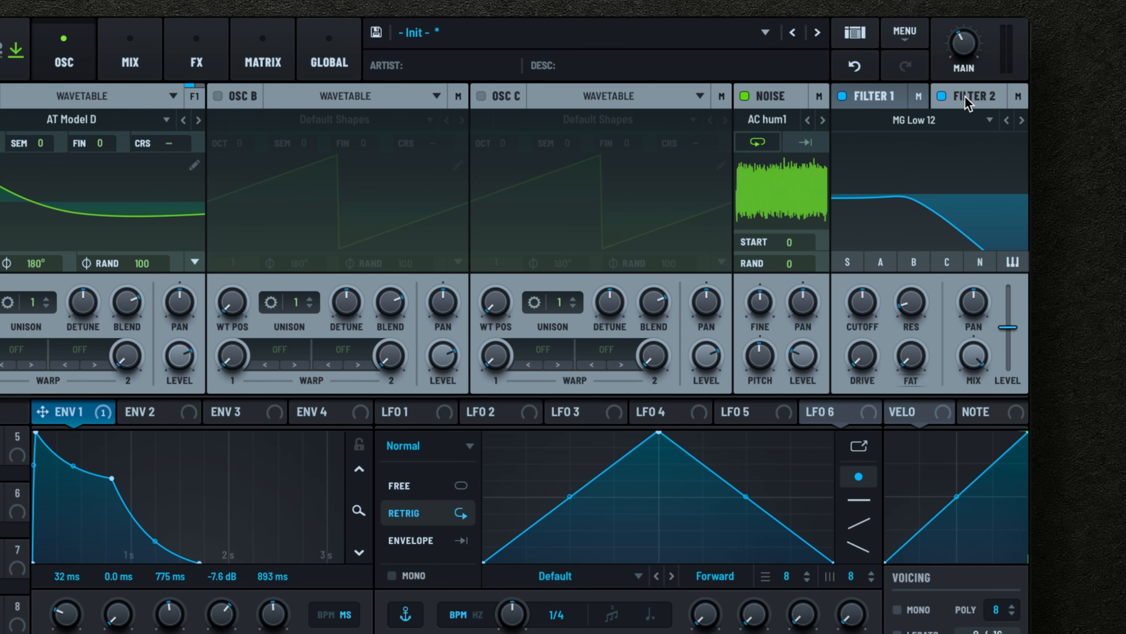
{"action": "left_click", "coordinate": [953, 120]}
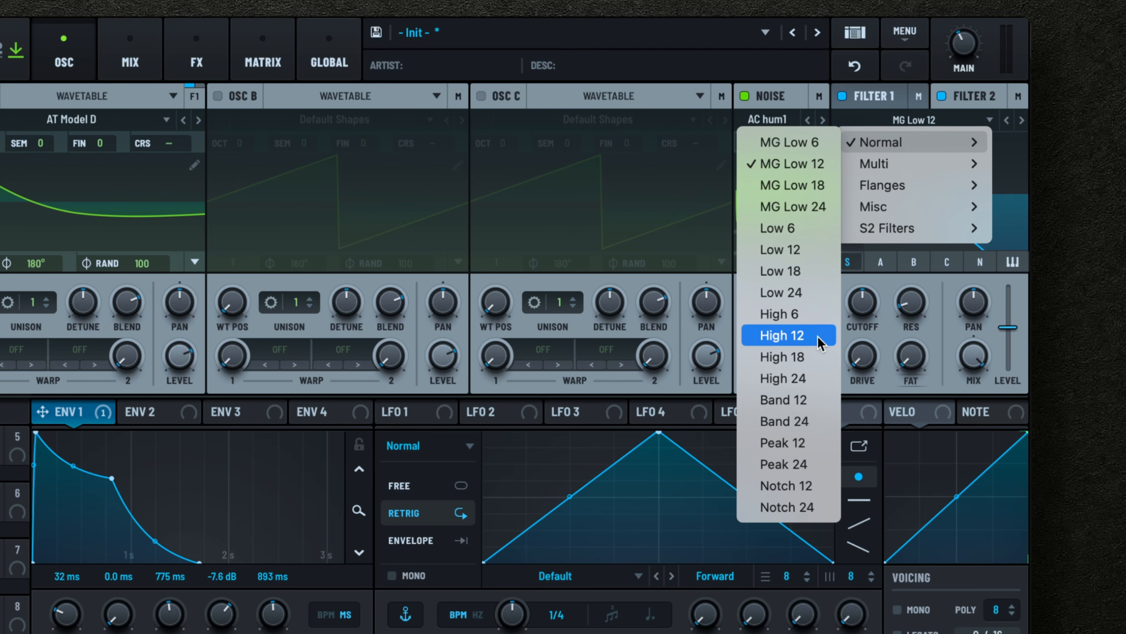
{"action": "left_click", "coordinate": [818, 336]}
{"action": "left_click", "coordinate": [980, 262]}
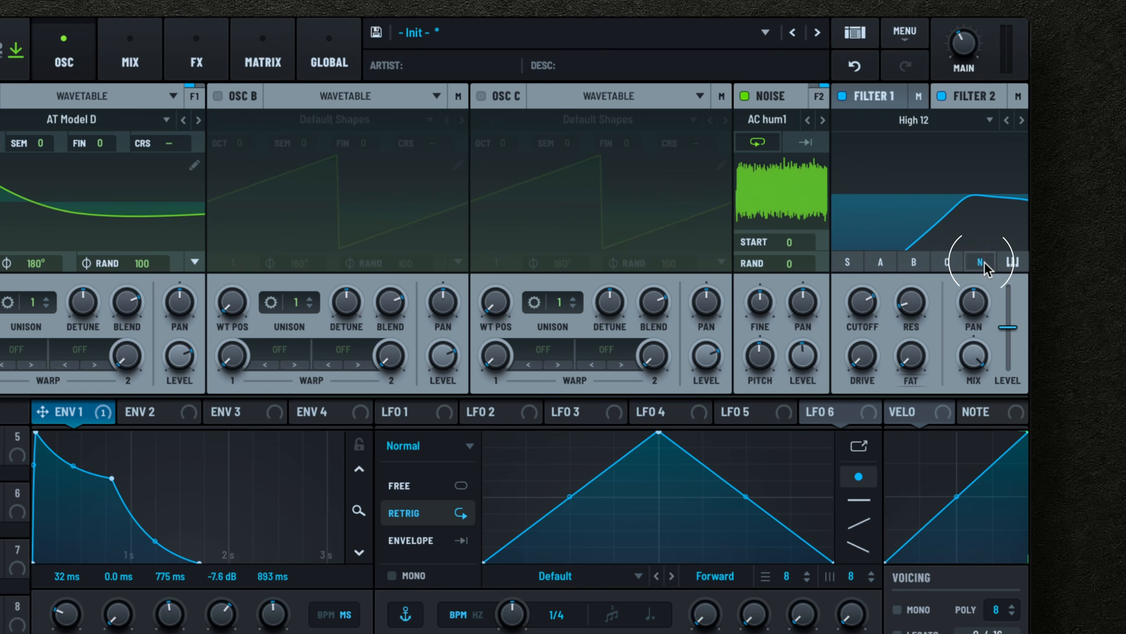
{"action": "mouse_move", "coordinate": [867, 310]}
{"action": "left_mouse_down"}
{"action": "mouse_move", "coordinate": [880, 262]}
{"action": "mouse_move", "coordinate": [880, 322]}
{"action": "mouse_move", "coordinate": [909, 320]}
{"action": "mouse_move", "coordinate": [918, 262]}
{"action": "mouse_move", "coordinate": [867, 272]}
{"action": "mouse_move", "coordinate": [863, 334]}
{"action": "mouse_move", "coordinate": [869, 321]}
{"action": "left_mouse_up"}
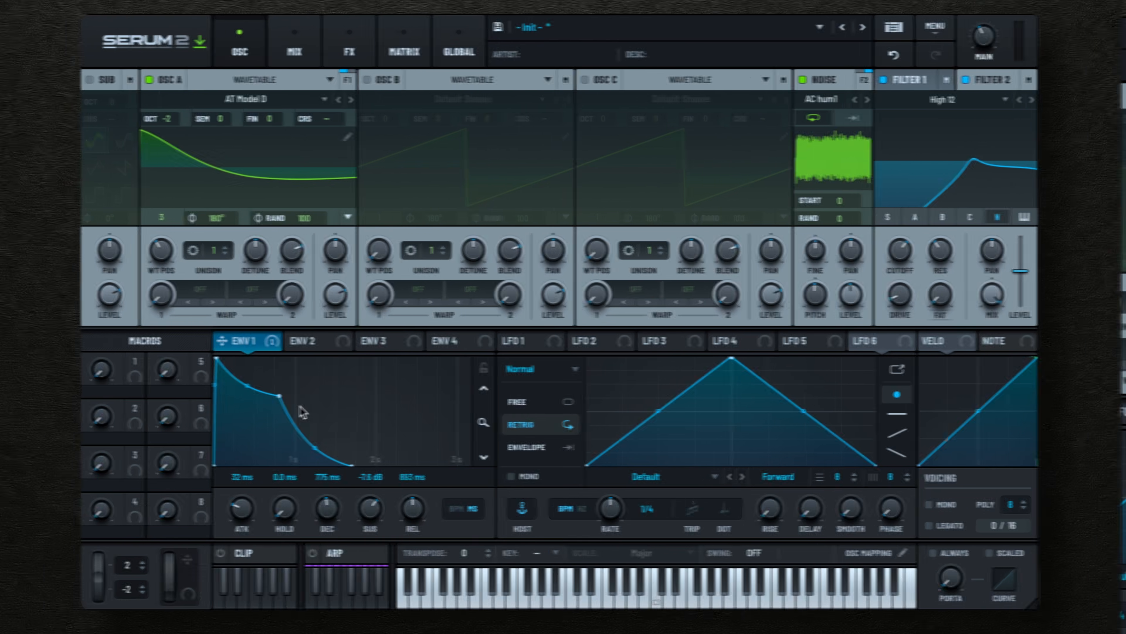
Modulate Filter 2's drive with Env 1 and adjust the noise level
{"action": "left_click_drag", "start_coordinate": [229, 344], "coordinate": [879, 339]}
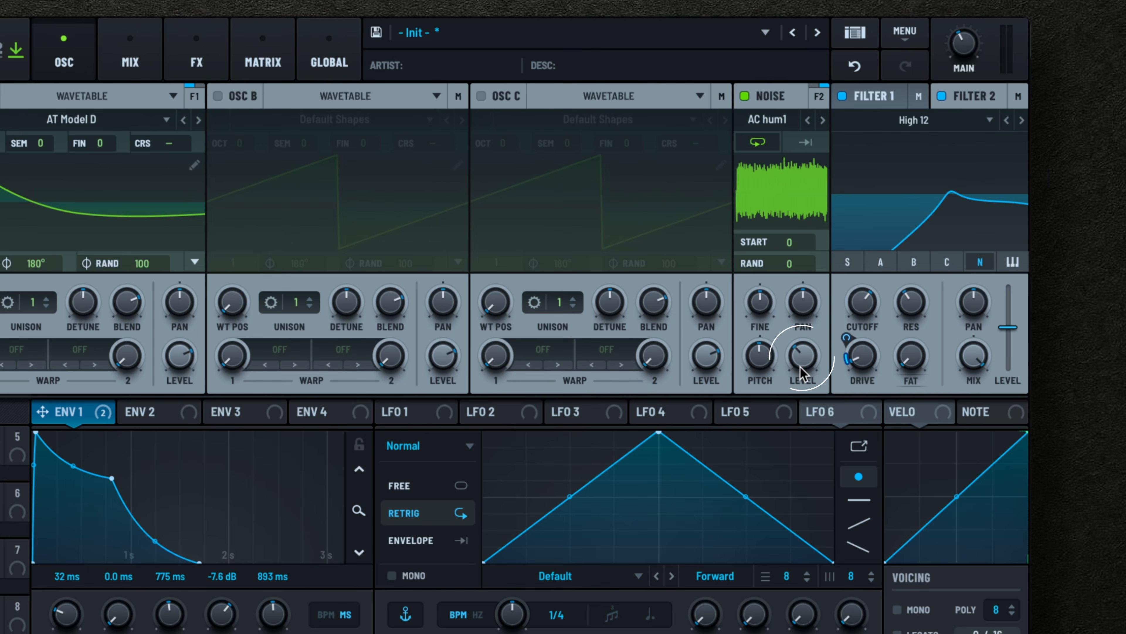
{"action": "left_click", "coordinate": [802, 373]}
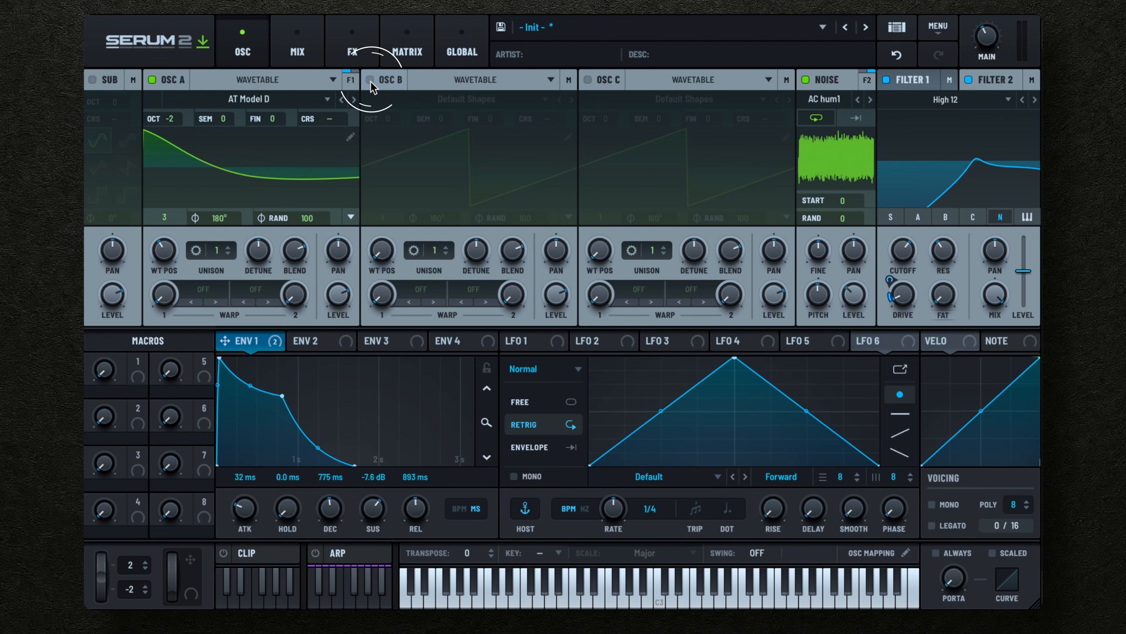
Enable OSC B, route it into Filter 1 and set its octave to -1
{"action": "left_click", "coordinate": [370, 80]}
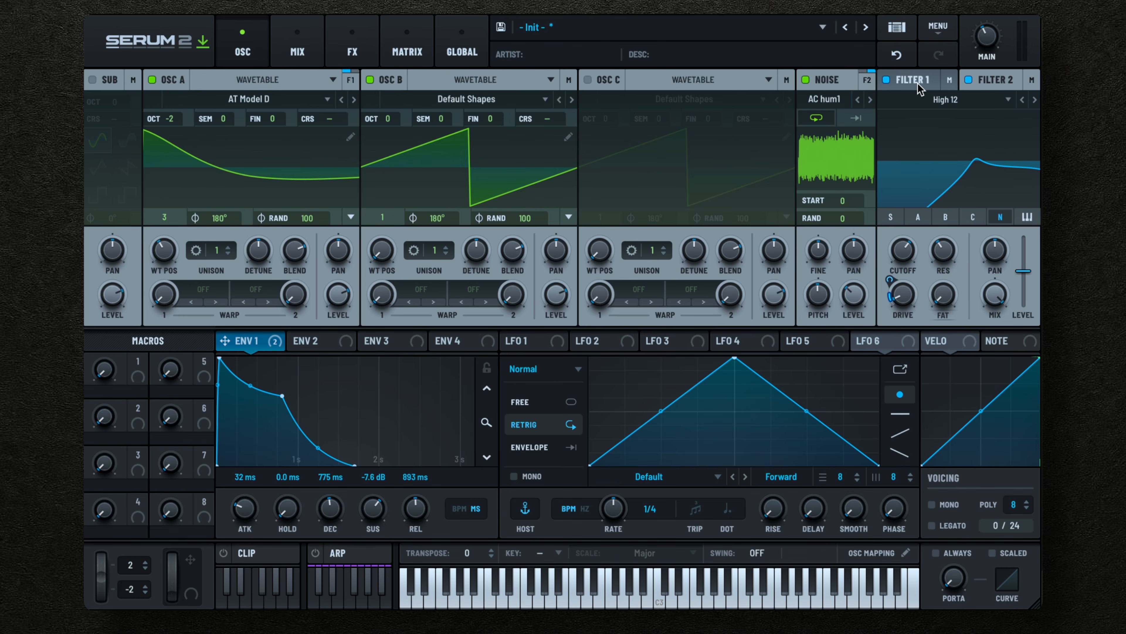
{"action": "left_click", "coordinate": [991, 80]}
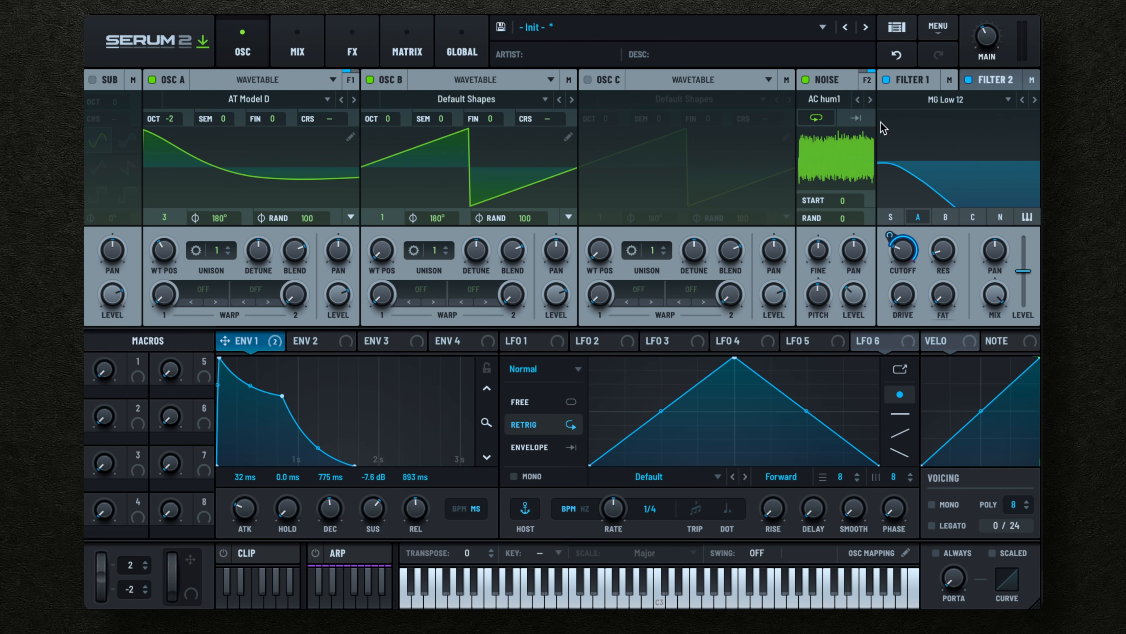
{"action": "left_click", "coordinate": [943, 216]}
{"action": "left_click_drag", "start_coordinate": [392, 120], "coordinate": [395, 142]}
Give OSC B two unison voices, load the AT Loquelic Iteritas PM wavetable and adjust its detune
{"action": "left_click", "coordinate": [447, 248]}
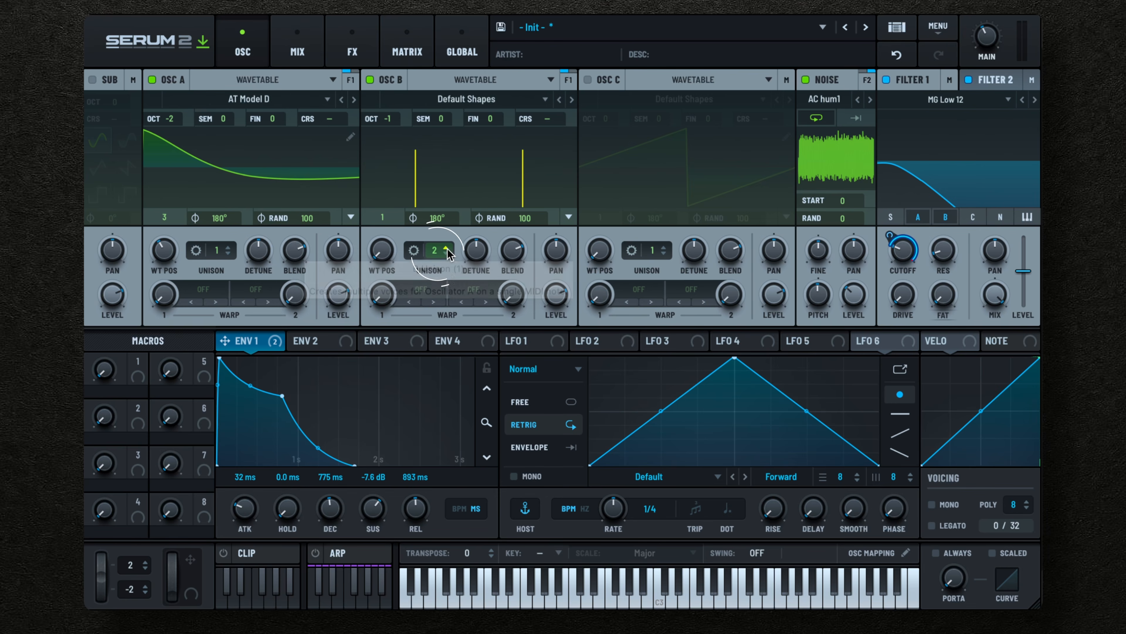
{"action": "left_click_drag", "start_coordinate": [476, 255], "coordinate": [477, 262]}
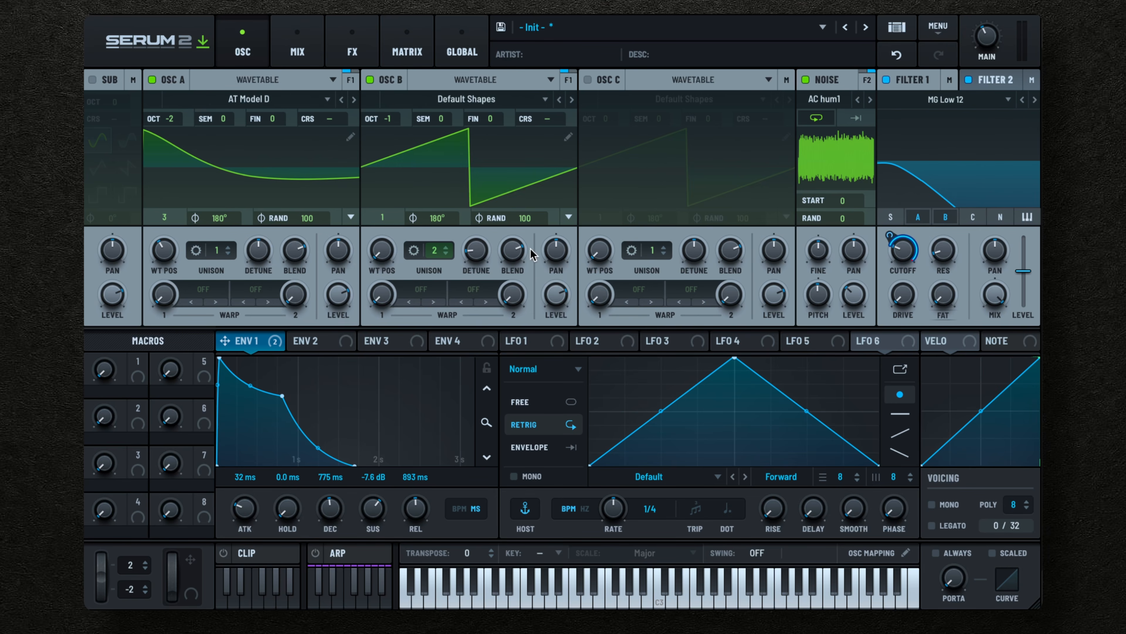
{"action": "left_click", "coordinate": [573, 100]}
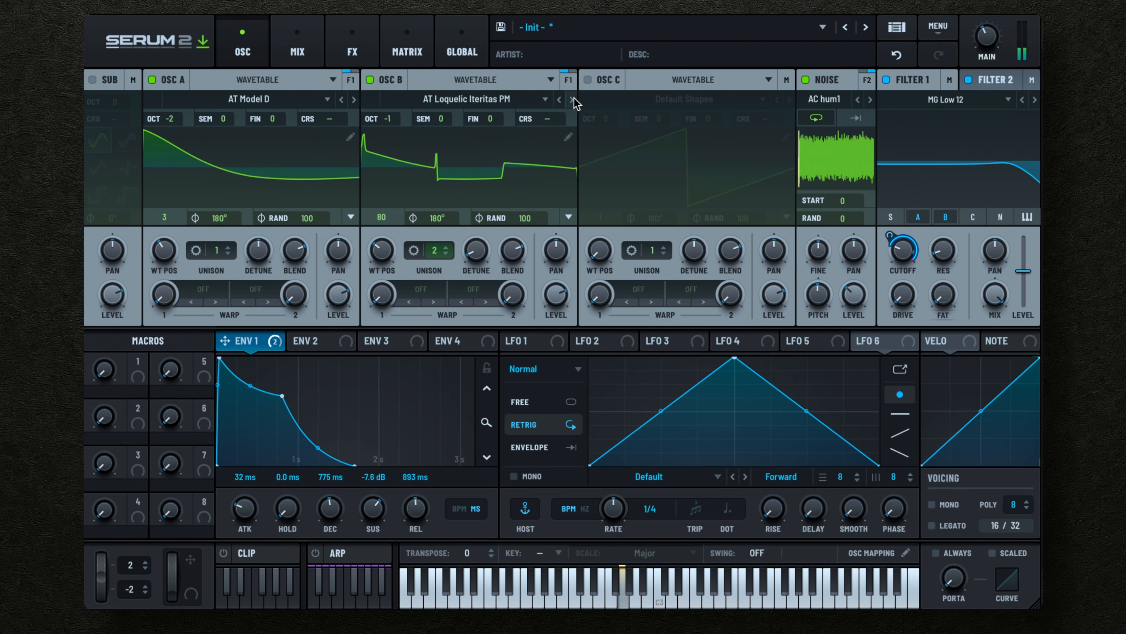
{"action": "left_click_drag", "start_coordinate": [480, 255], "coordinate": [532, 274]}
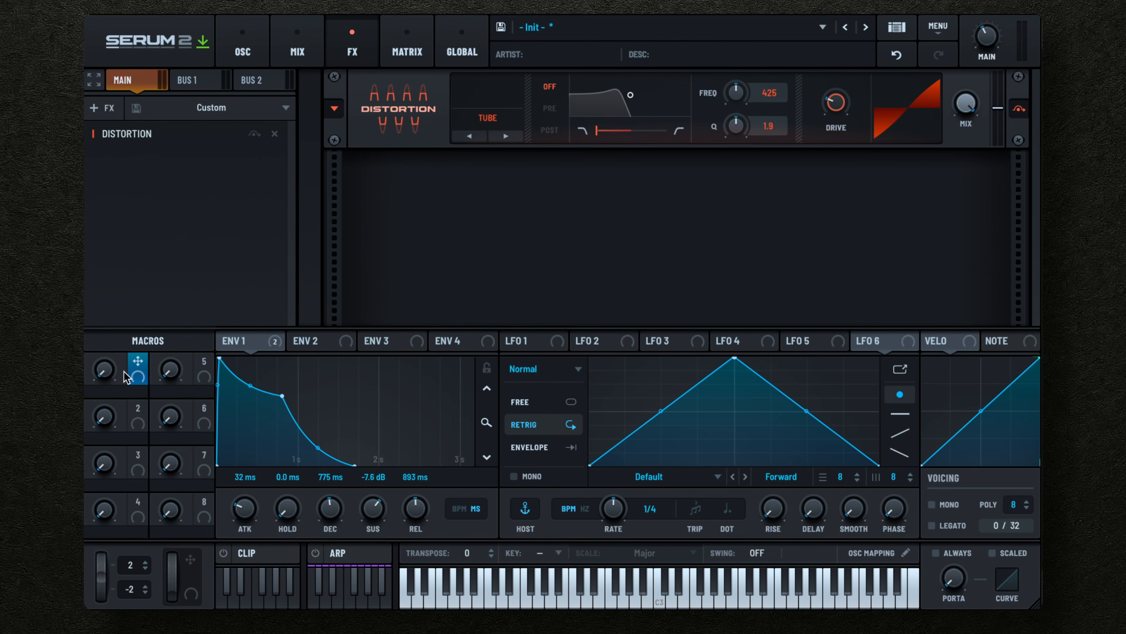
Lower the tube Distortion's mix and assign Macro 1 to modulate it
{"action": "left_click_drag", "start_coordinate": [964, 106], "coordinate": [931, 269]}
{"action": "left_click_drag", "start_coordinate": [135, 365], "coordinate": [967, 110]}
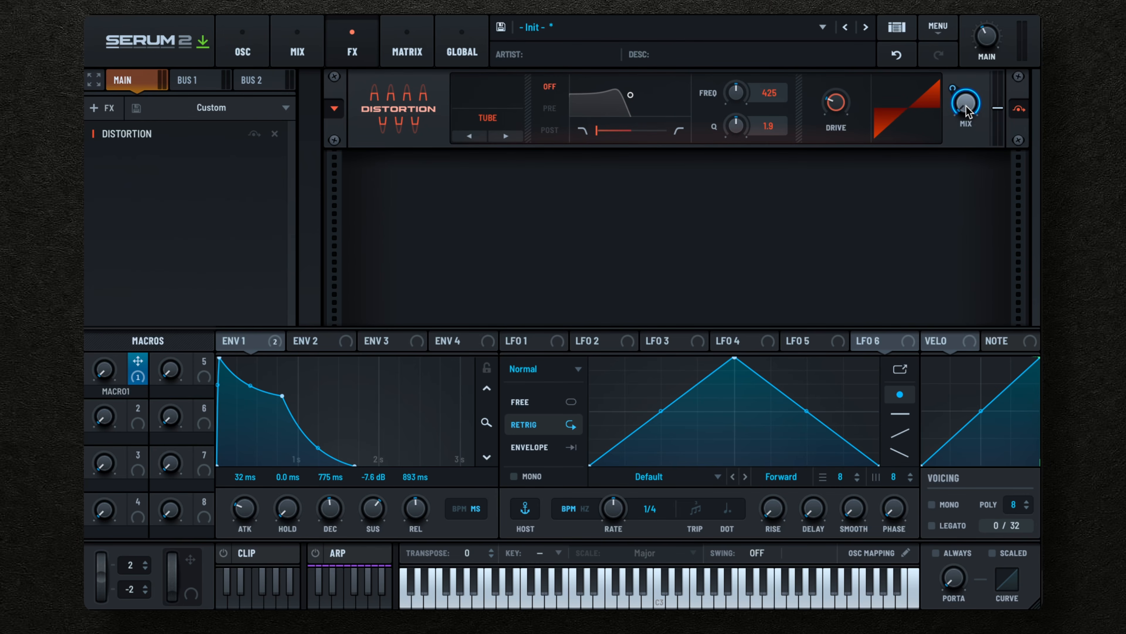
{"action": "left_click", "coordinate": [407, 51]}
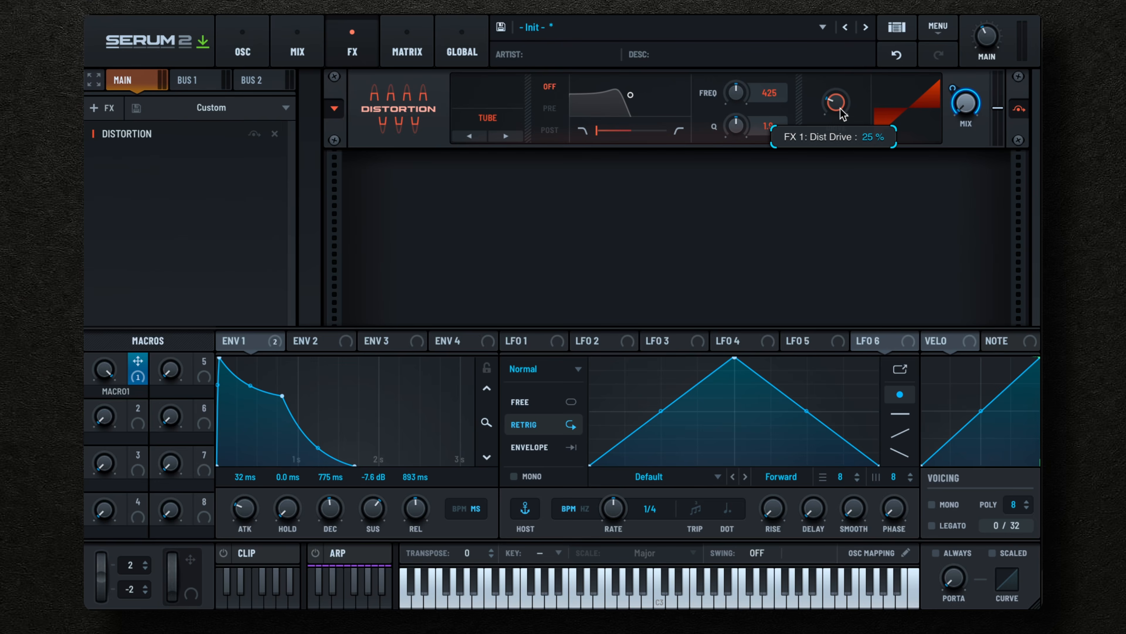
Raise the Distortion drive and sweep Macro 1 to audition the effect
{"action": "left_click_drag", "start_coordinate": [840, 98], "coordinate": [840, 67]}
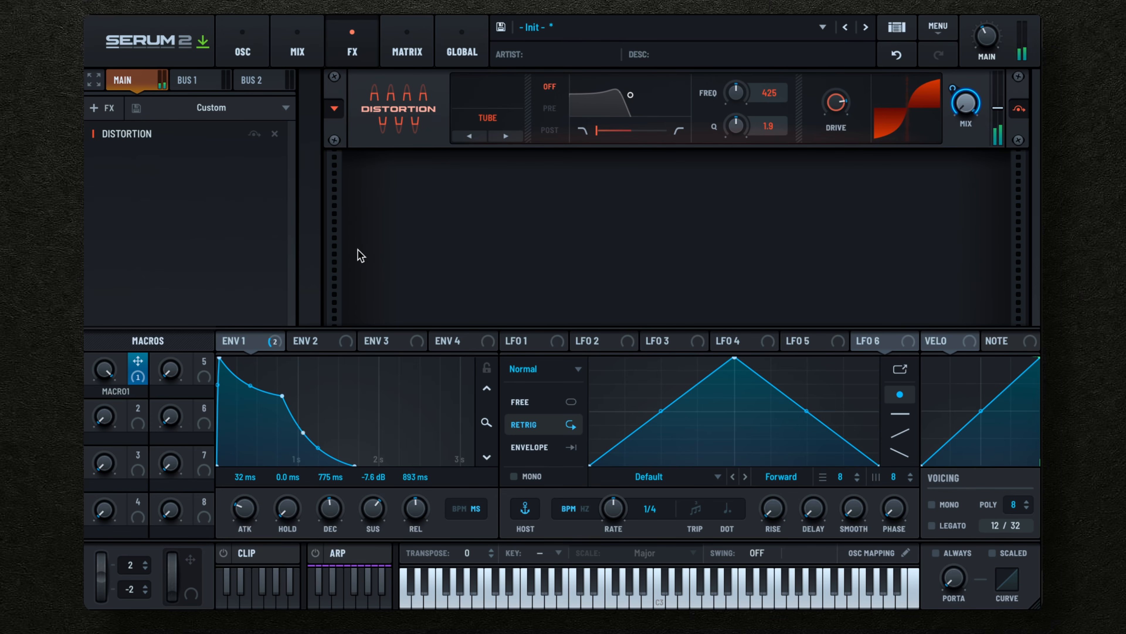
{"action": "left_click_drag", "start_coordinate": [102, 384], "coordinate": [113, 540]}
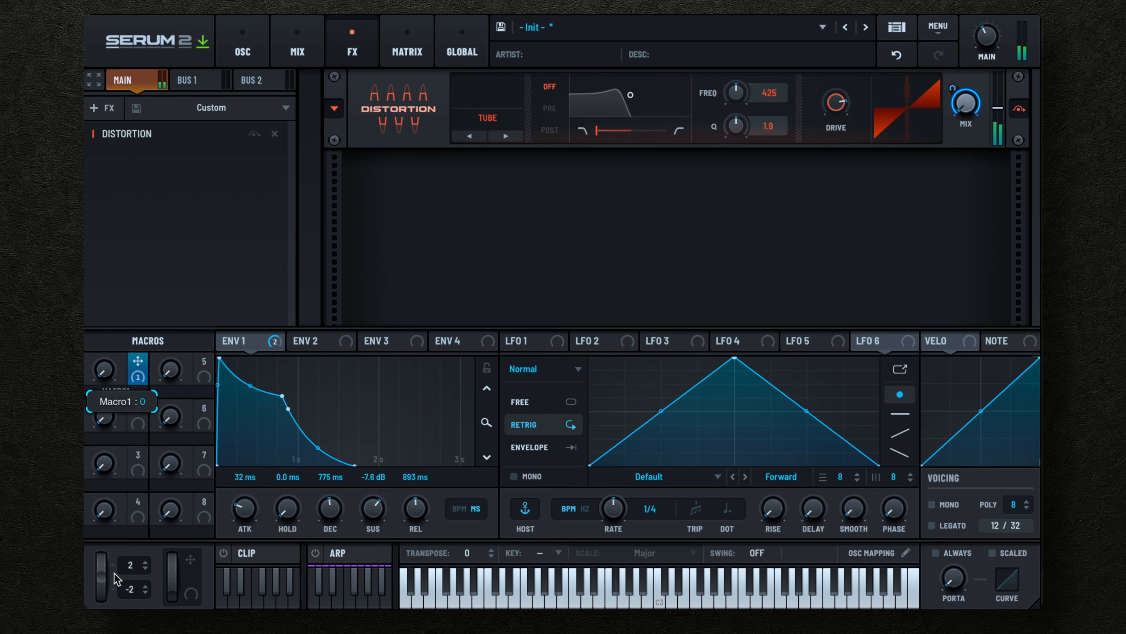
{"action": "left_click_drag", "start_coordinate": [117, 580], "coordinate": [130, 227]}
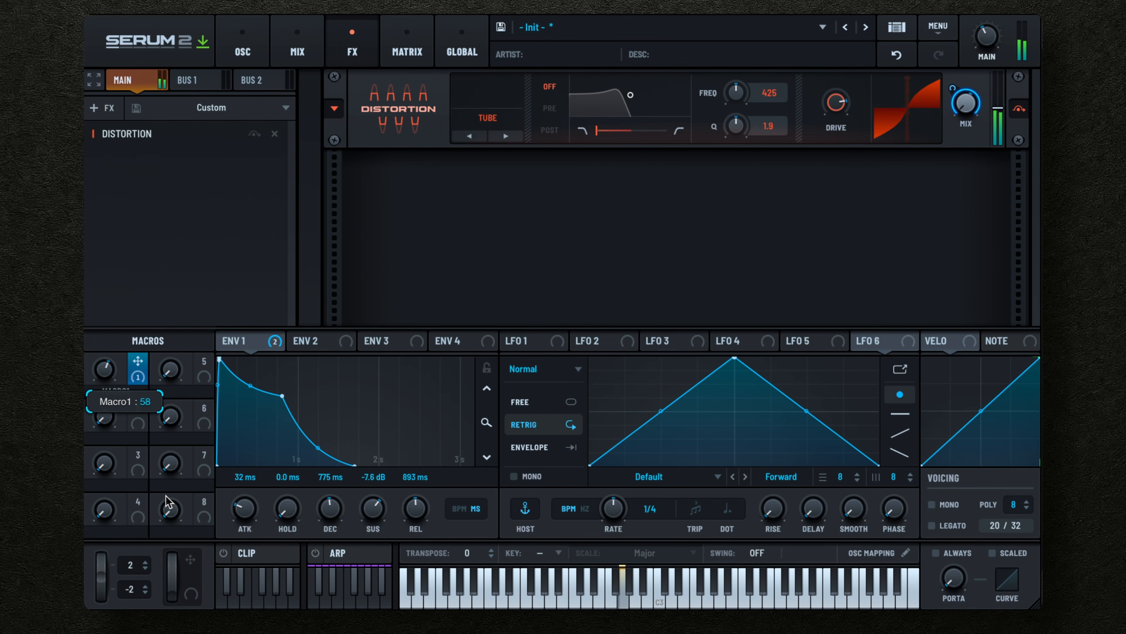
Assign Macro 1 to OSC B's level, adjust the modulation amount and test the macro
{"action": "left_click", "coordinate": [253, 42]}
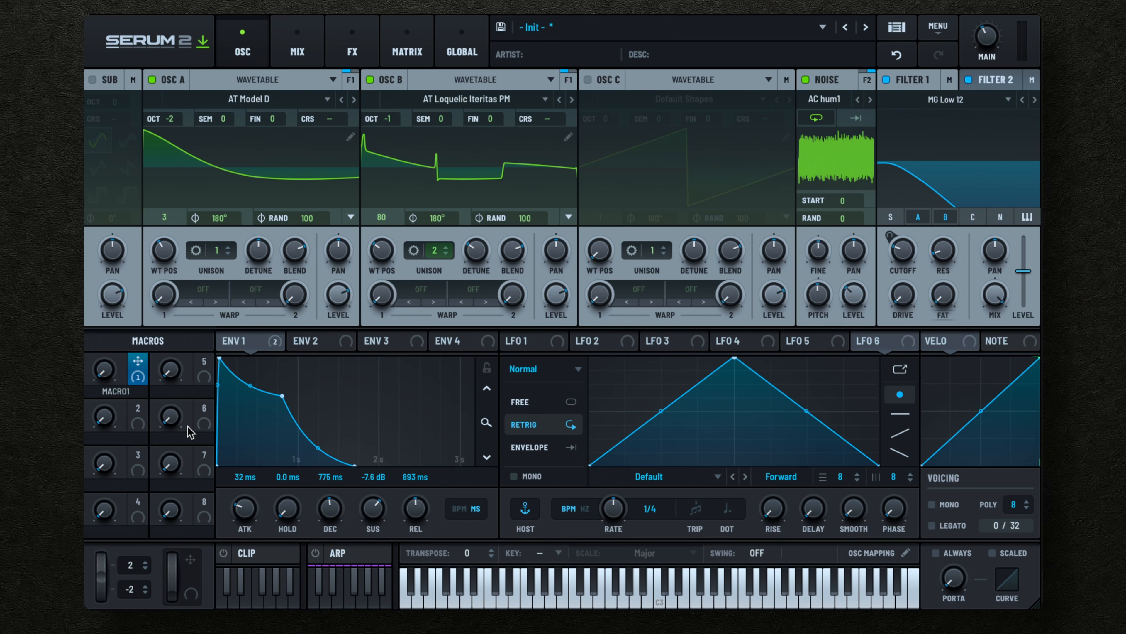
{"action": "left_click_drag", "start_coordinate": [137, 366], "coordinate": [545, 369]}
{"action": "mouse_move", "coordinate": [555, 295]}
{"action": "left_click_drag", "start_coordinate": [544, 280], "coordinate": [544, 269]}
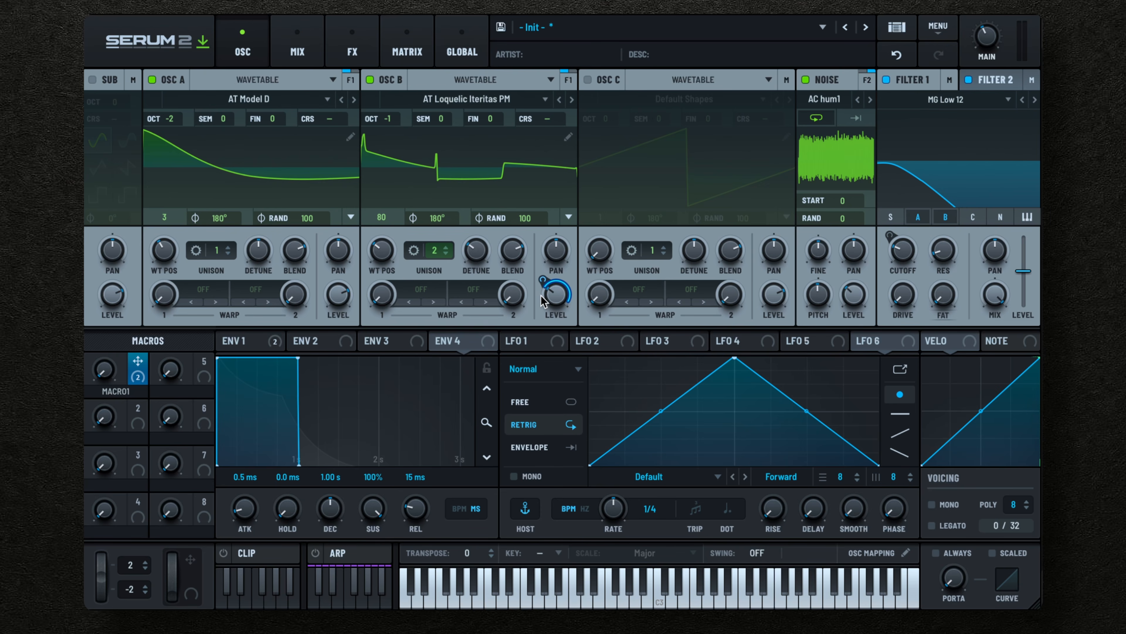
{"action": "left_click_drag", "start_coordinate": [107, 364], "coordinate": [107, 392]}
Modulate Env 1's release and sustain slightly with Macro 1
{"action": "left_click", "coordinate": [221, 350]}
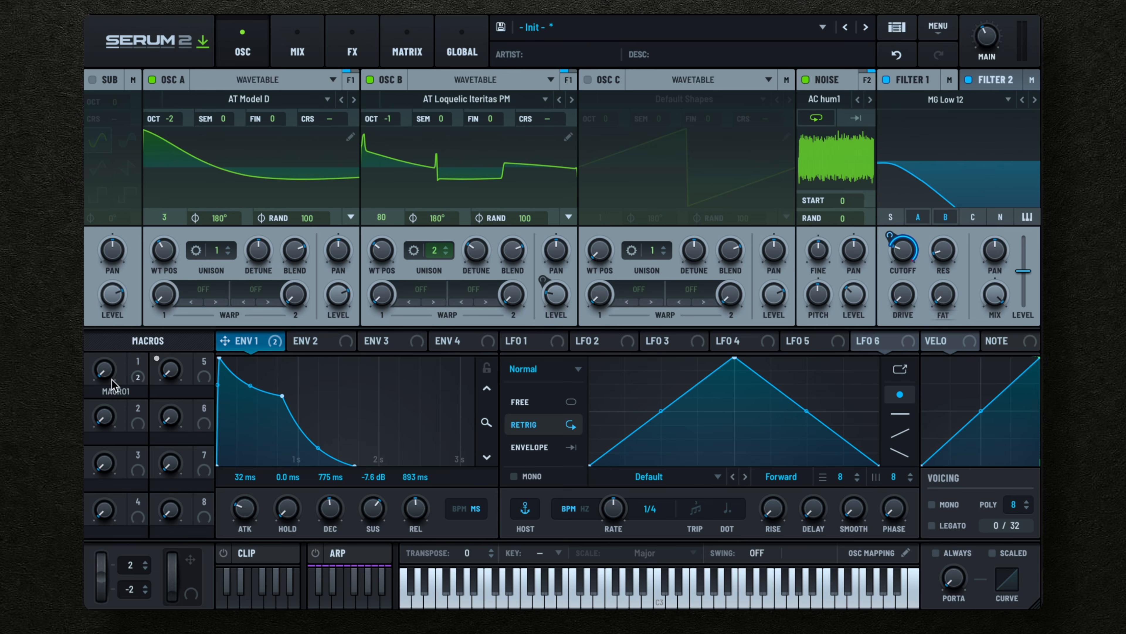
{"action": "left_click_drag", "start_coordinate": [137, 363], "coordinate": [403, 522]}
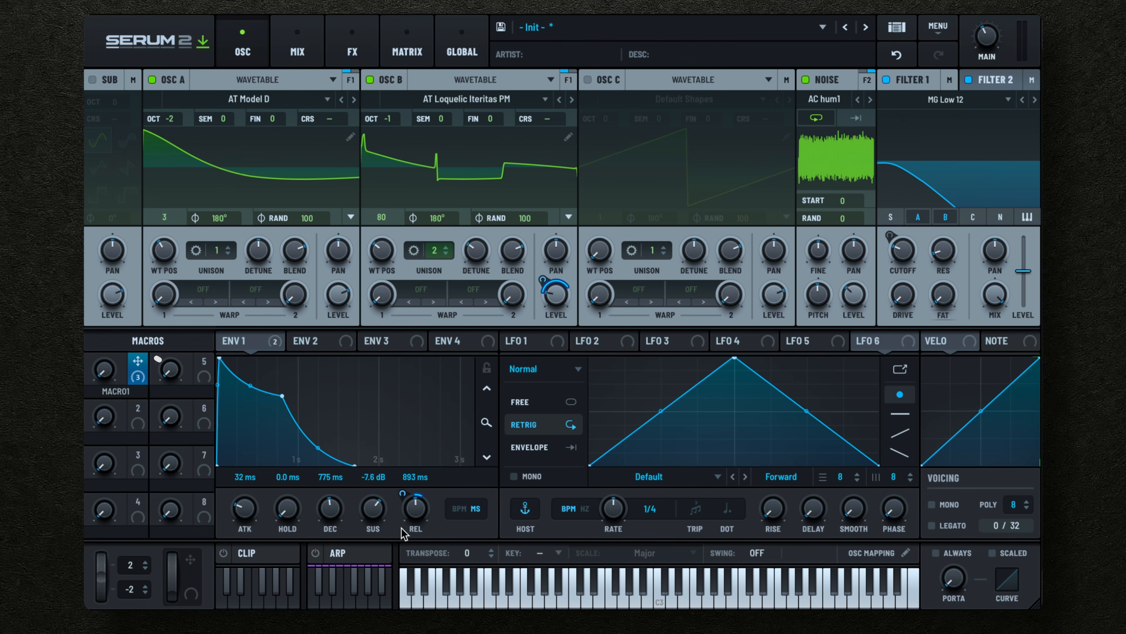
{"action": "mouse_move", "coordinate": [137, 363]}
{"action": "left_mouse_down"}
{"action": "mouse_move", "coordinate": [255, 477]}
{"action": "mouse_move", "coordinate": [259, 499]}
{"action": "mouse_move", "coordinate": [377, 515]}
{"action": "mouse_move", "coordinate": [359, 511]}
{"action": "mouse_move", "coordinate": [359, 521]}
{"action": "left_mouse_up"}
Sweep Macro 1 up and down to audition its combined effect on the sound
{"action": "left_click_drag", "start_coordinate": [100, 376], "coordinate": [231, 597]}
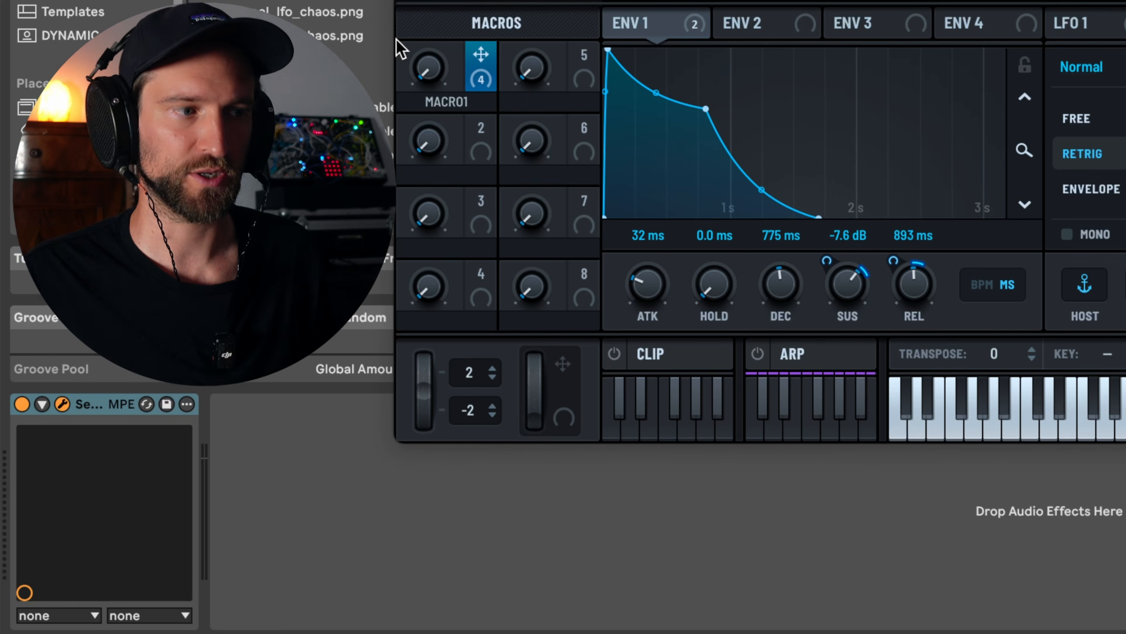
{"action": "mouse_move", "coordinate": [429, 66]}
{"action": "left_click_drag", "start_coordinate": [429, 66], "coordinate": [420, 221]}
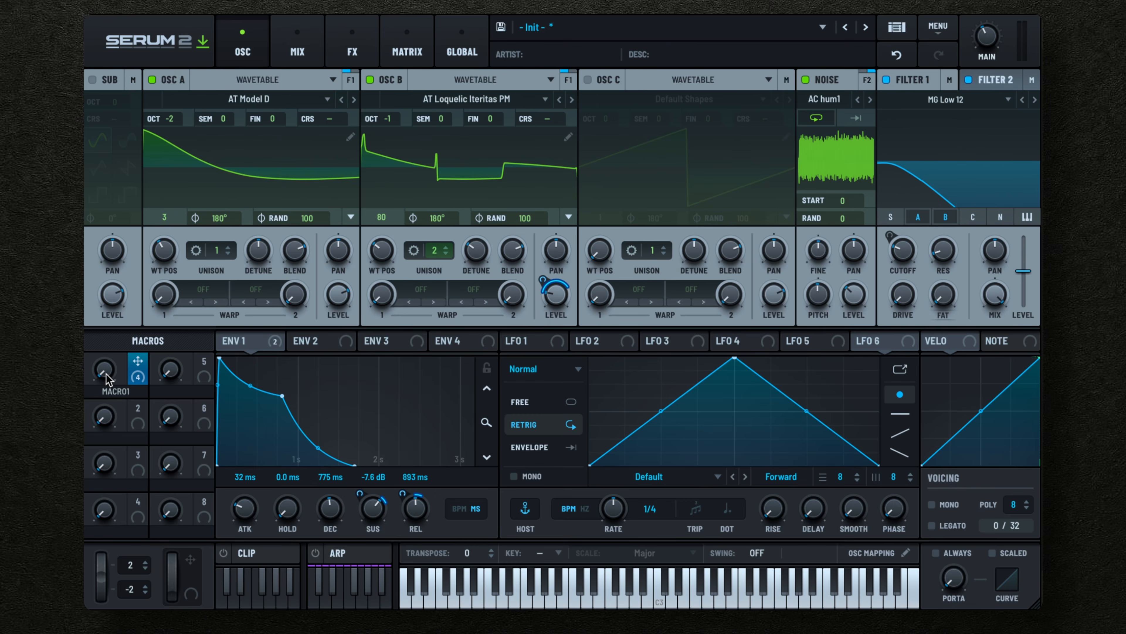
{"action": "left_click_drag", "start_coordinate": [107, 379], "coordinate": [124, 41]}
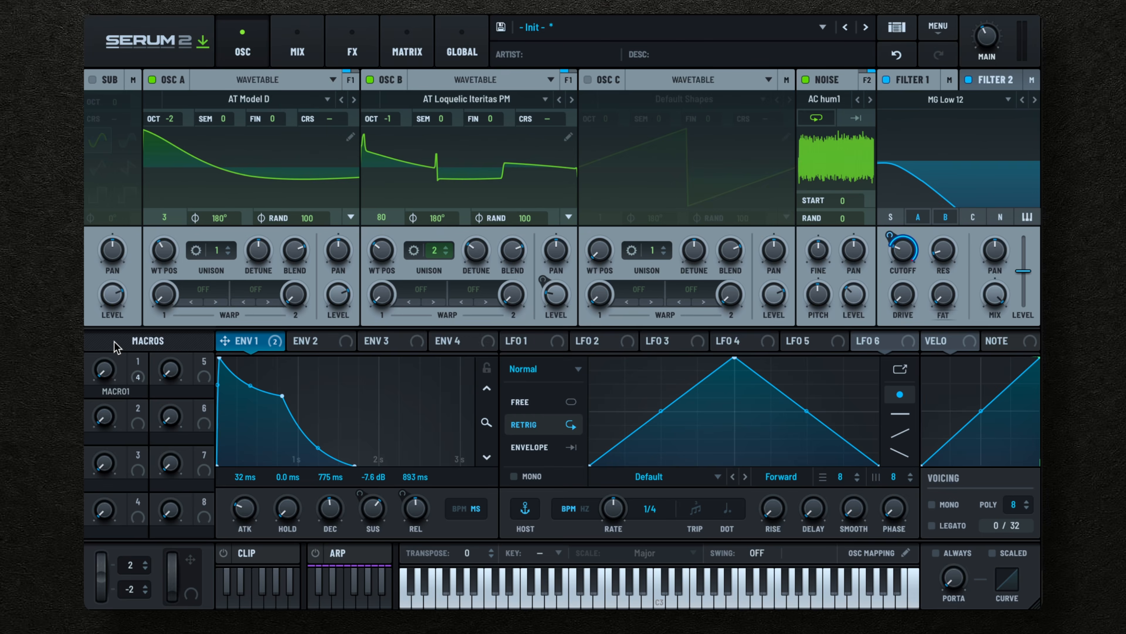
Add a modulation from Macro 1 to the global Amp in the matrix with an amount of -19%
{"action": "left_click", "coordinate": [419, 35]}
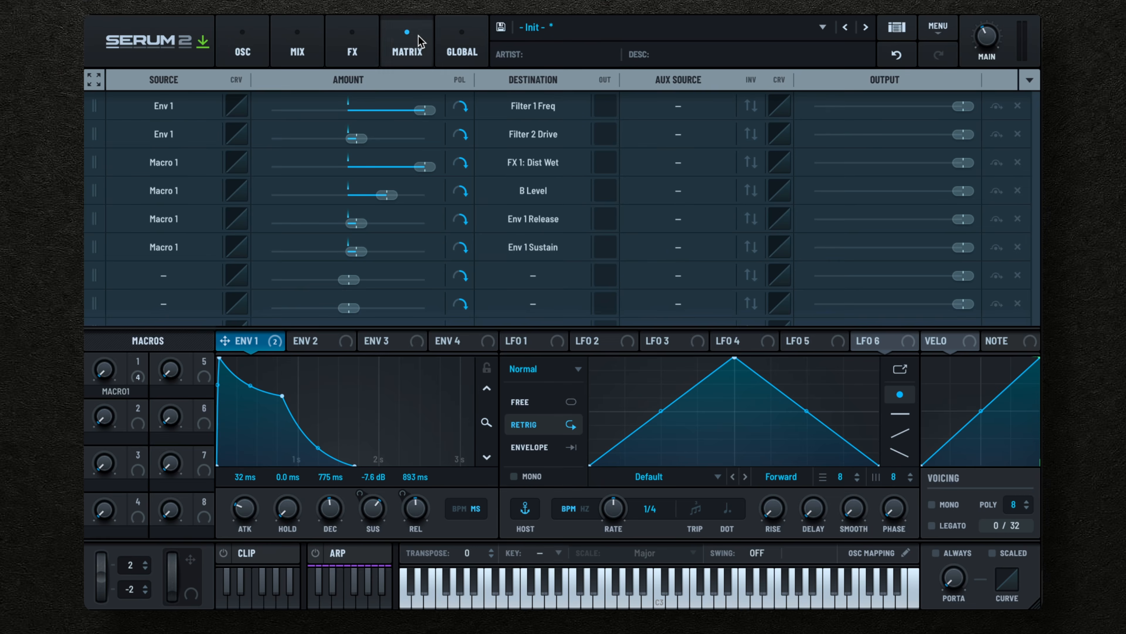
{"action": "left_click", "coordinate": [179, 286]}
{"action": "mouse_move", "coordinate": [202, 386]}
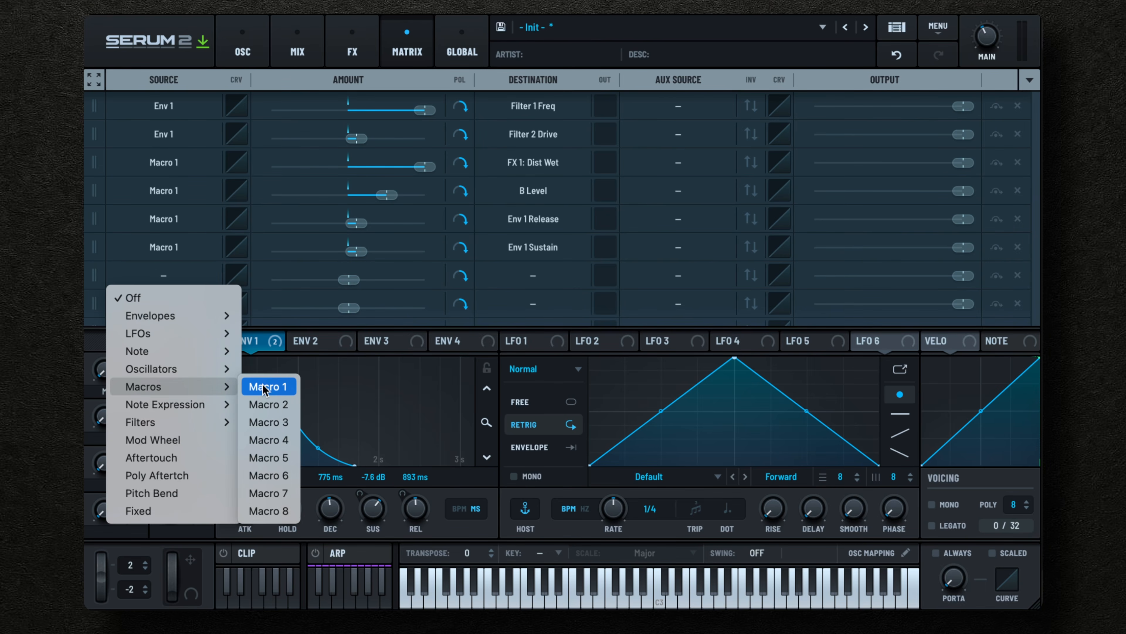
{"action": "left_click", "coordinate": [265, 389]}
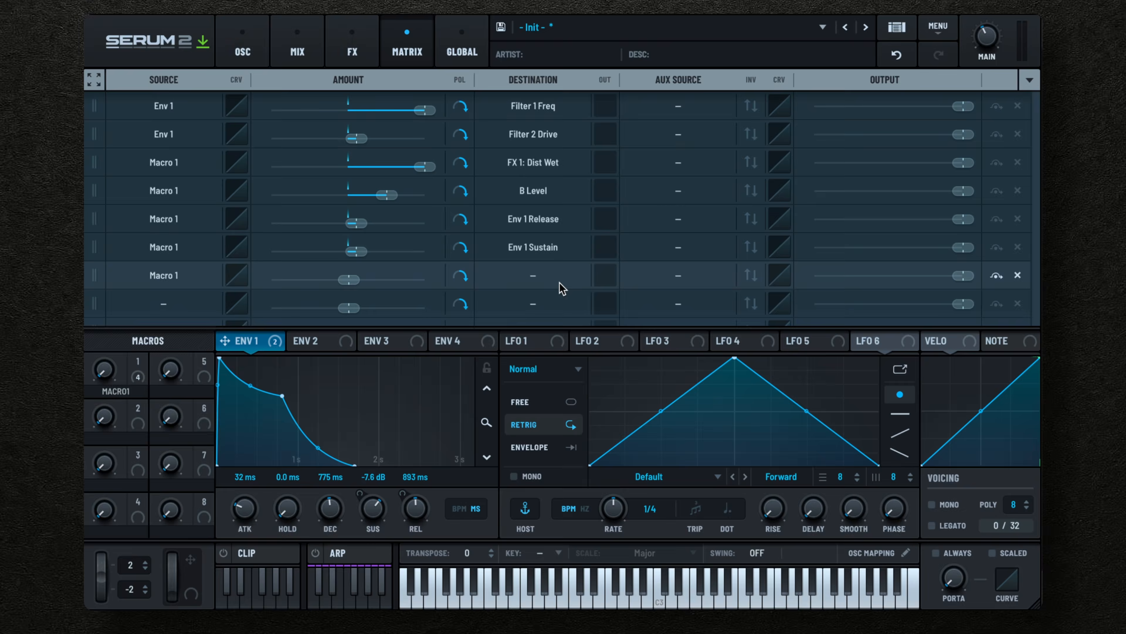
{"action": "left_click", "coordinate": [536, 277]}
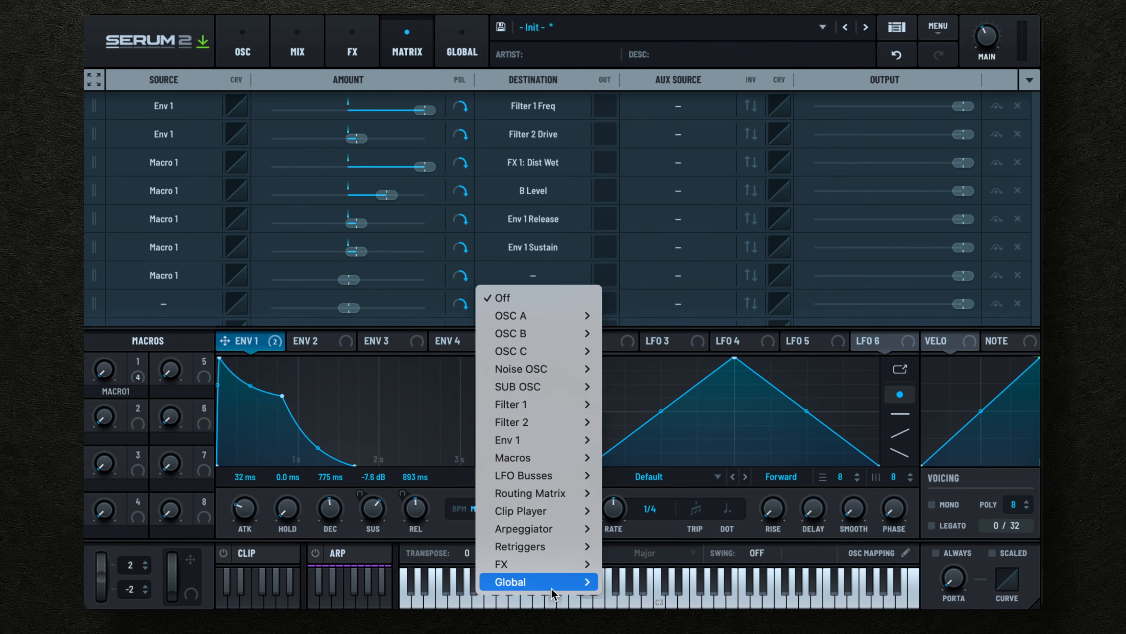
{"action": "left_click", "coordinate": [623, 600]}
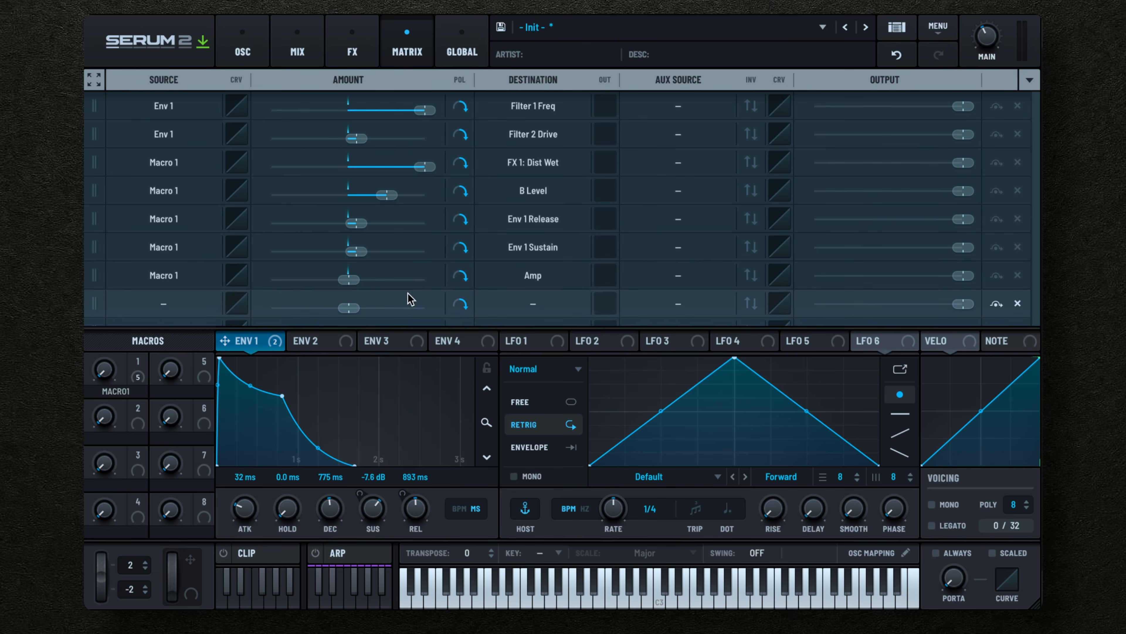
{"action": "left_click_drag", "start_coordinate": [347, 283], "coordinate": [341, 286]}
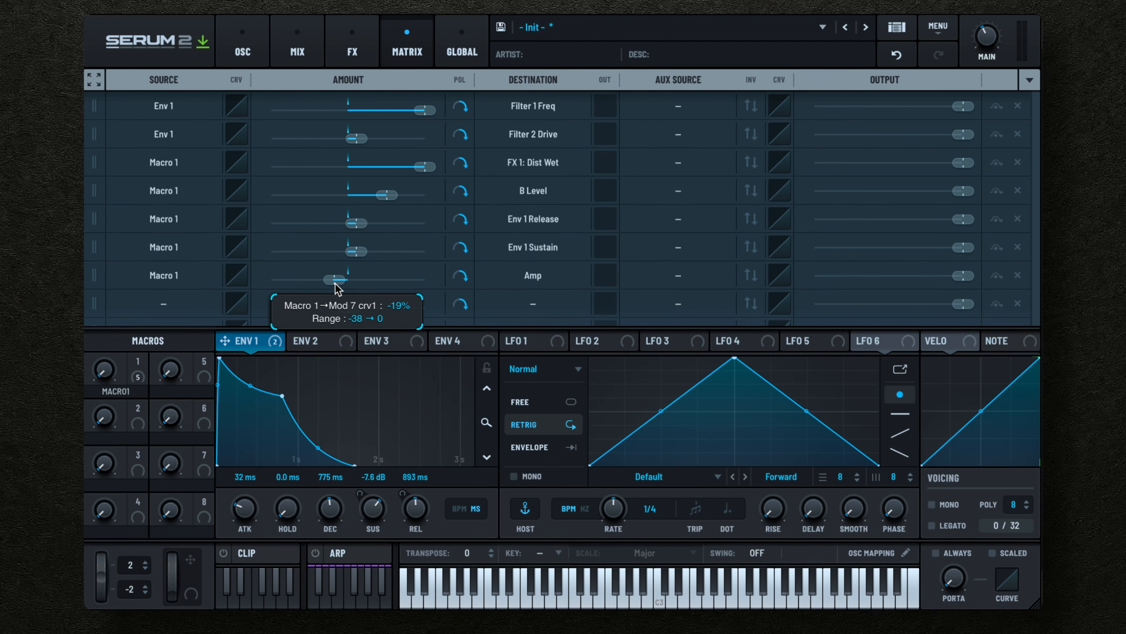
Return to the oscillator page and sweep Macro 1 to audition the finished patch
{"action": "left_click", "coordinate": [242, 49]}
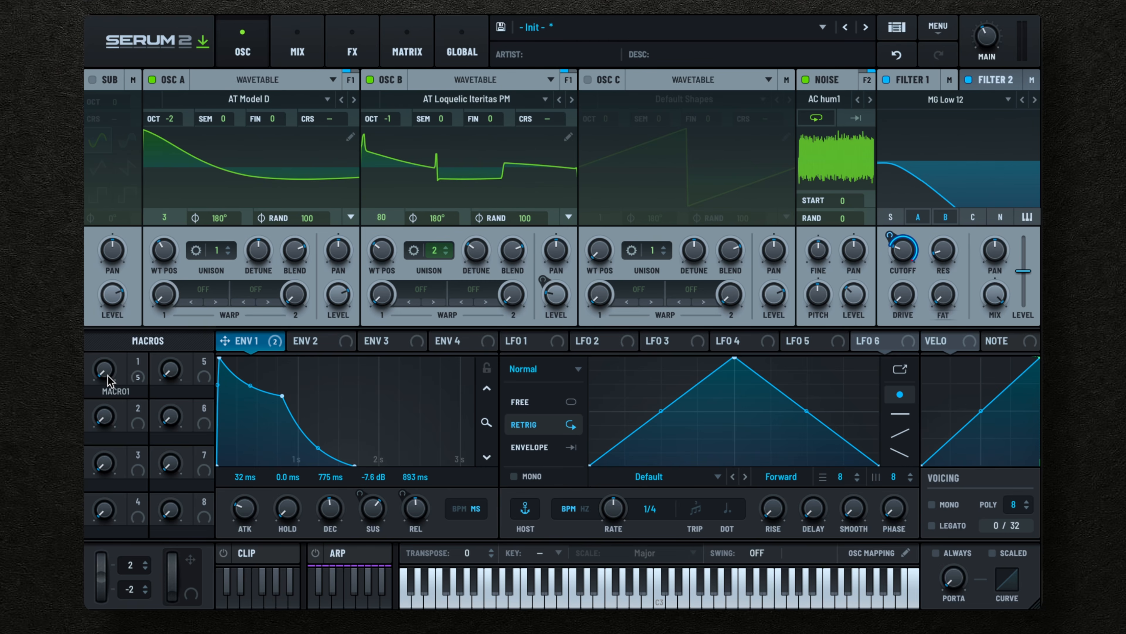
{"action": "mouse_move", "coordinate": [116, 354]}
{"action": "left_click_drag", "start_coordinate": [110, 377], "coordinate": [115, 279]}
{"action": "left_click_drag", "start_coordinate": [126, 220], "coordinate": [142, 168]}
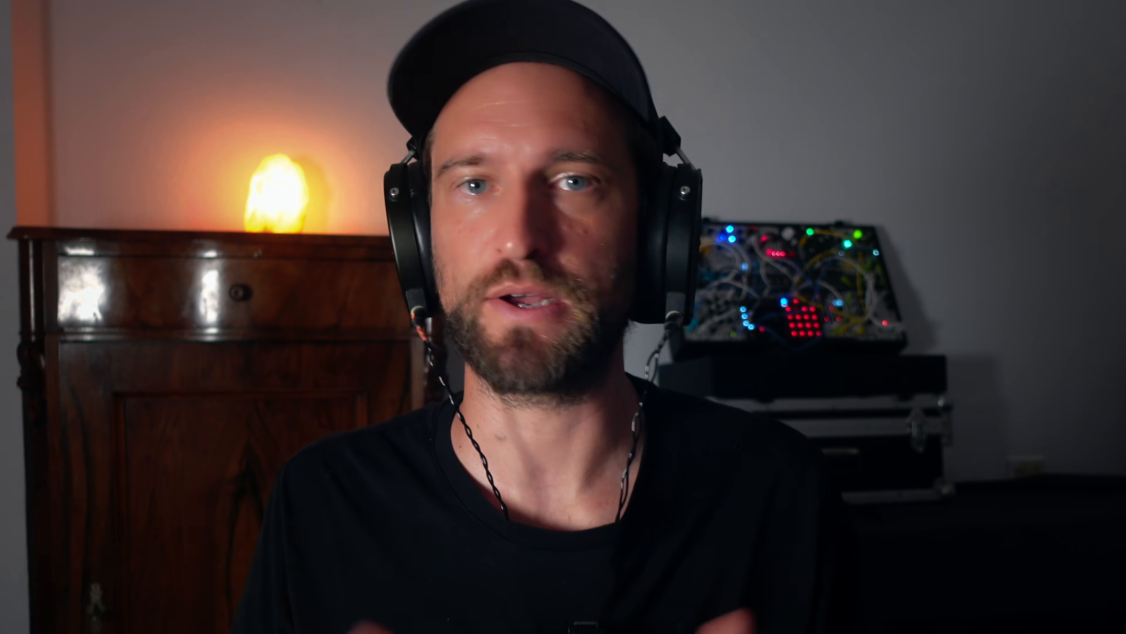